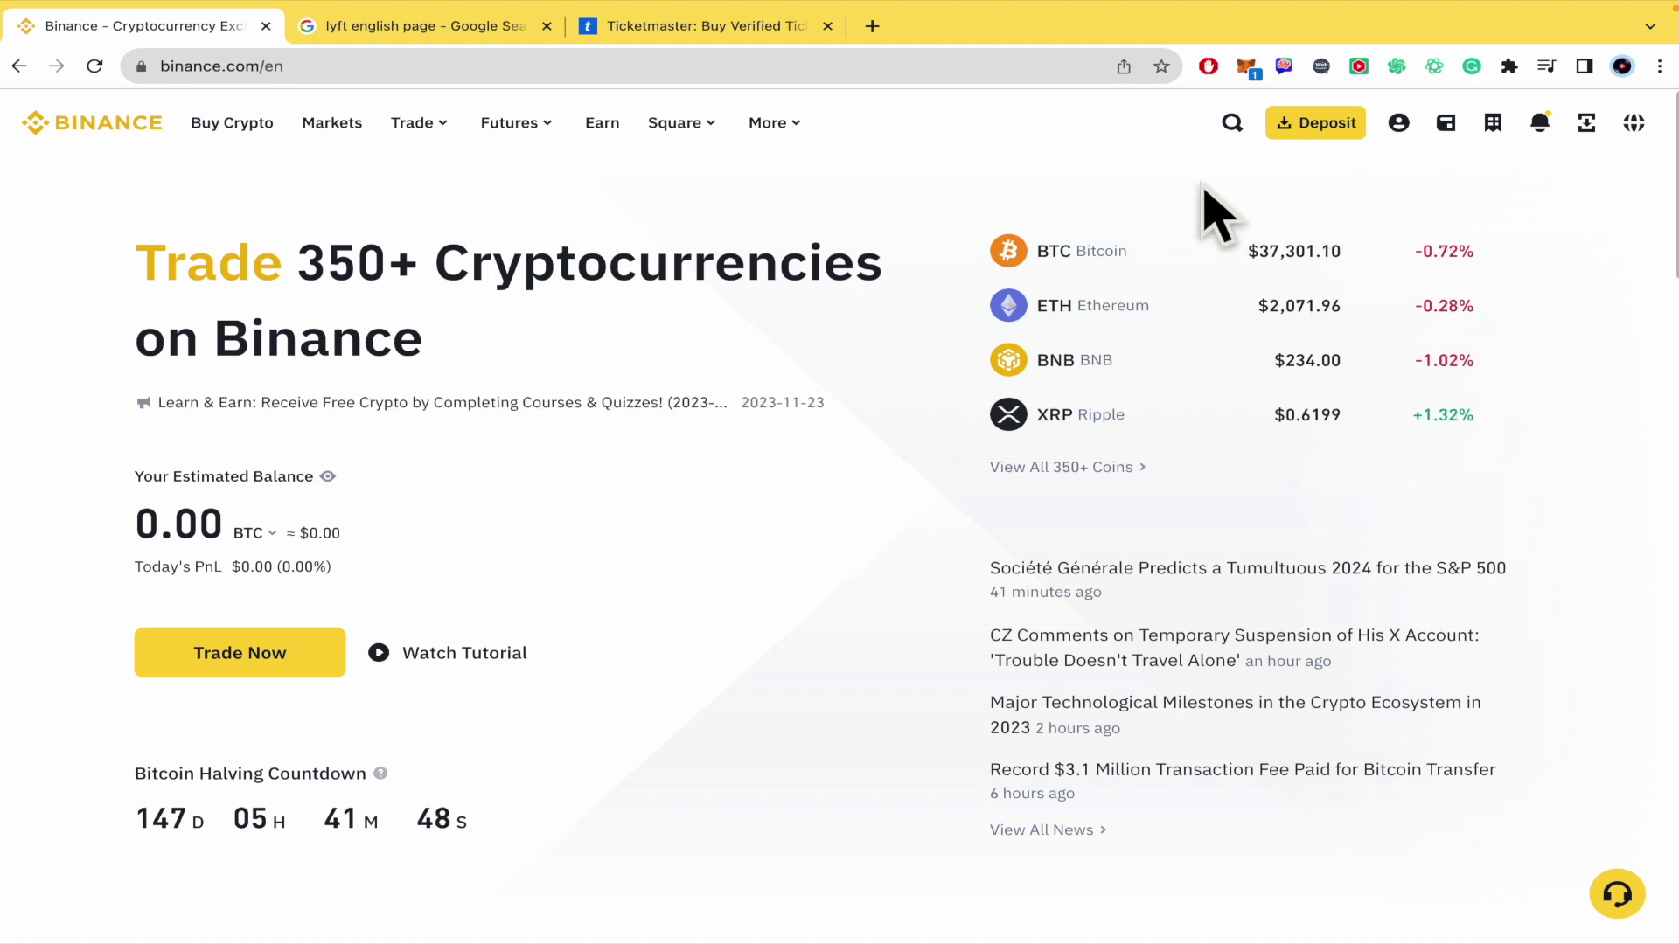
Step: Open the Fiat and Spot wallet and look at the balance display currency list
mouse_move(1439, 141)
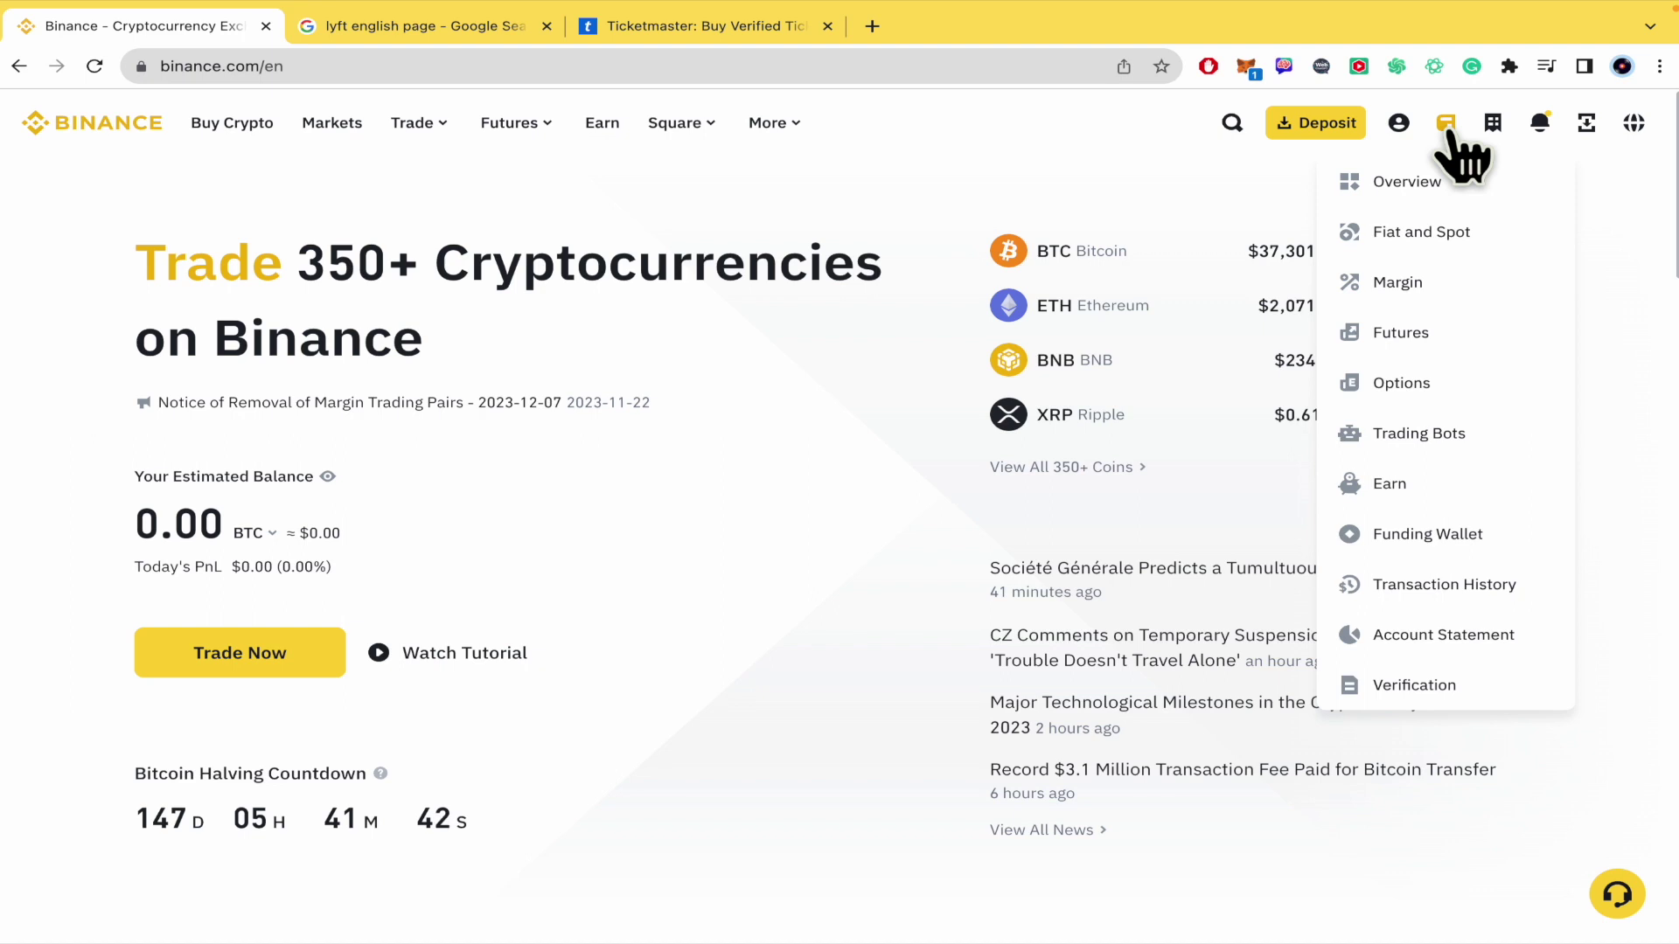
click(1427, 248)
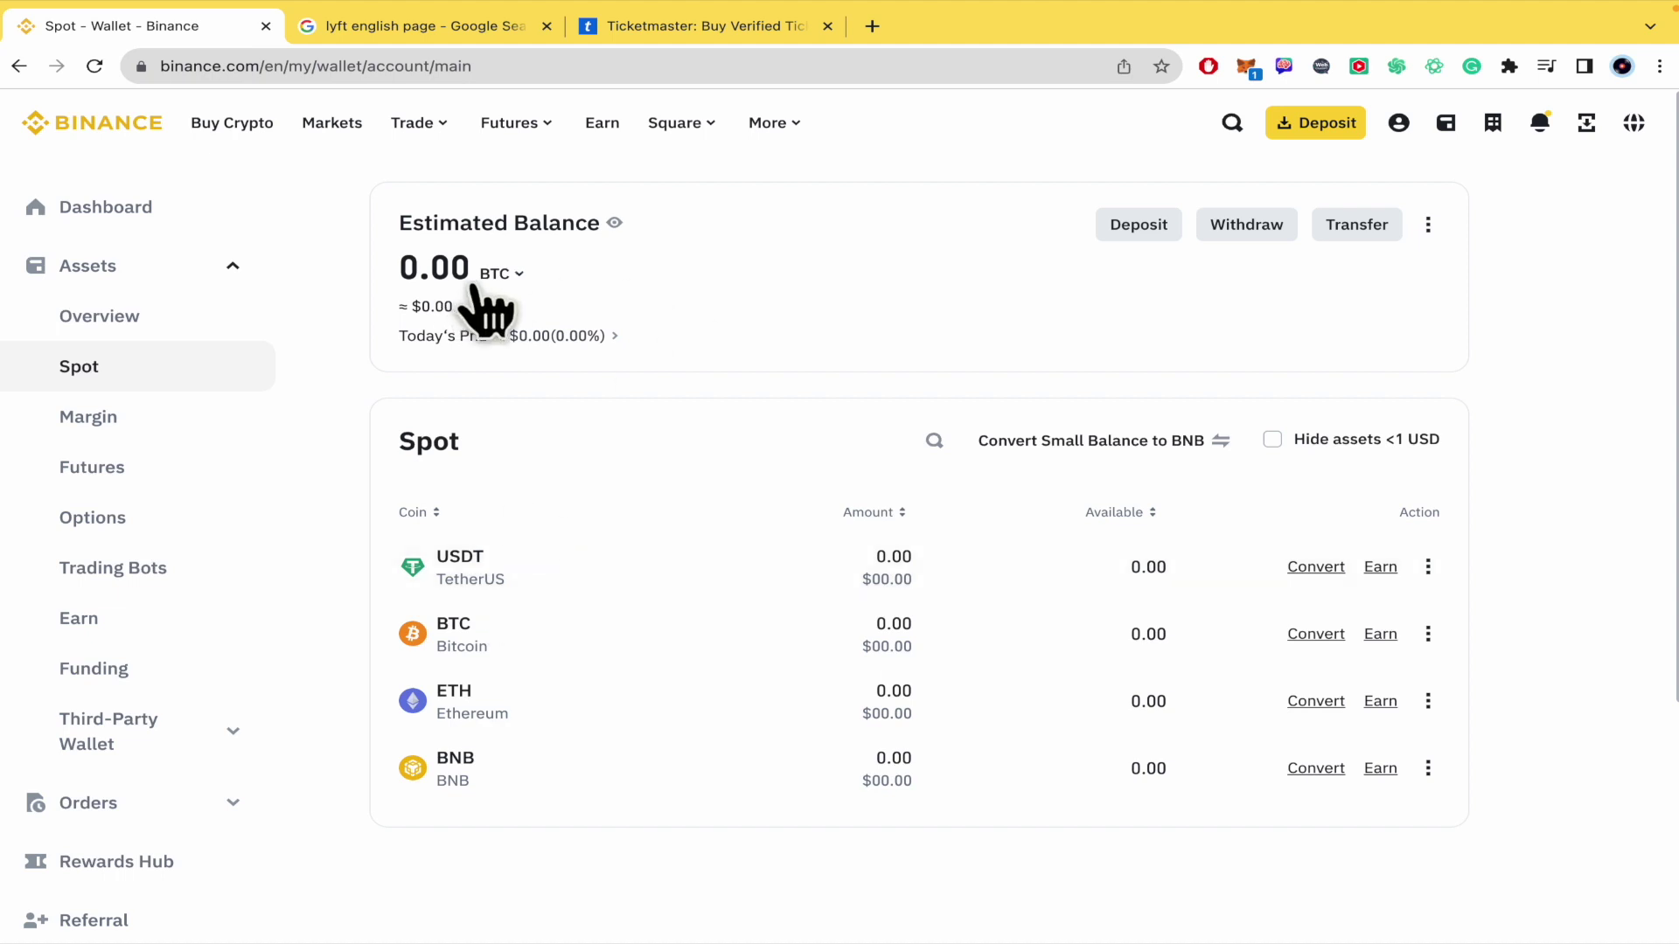
click(516, 275)
click(753, 368)
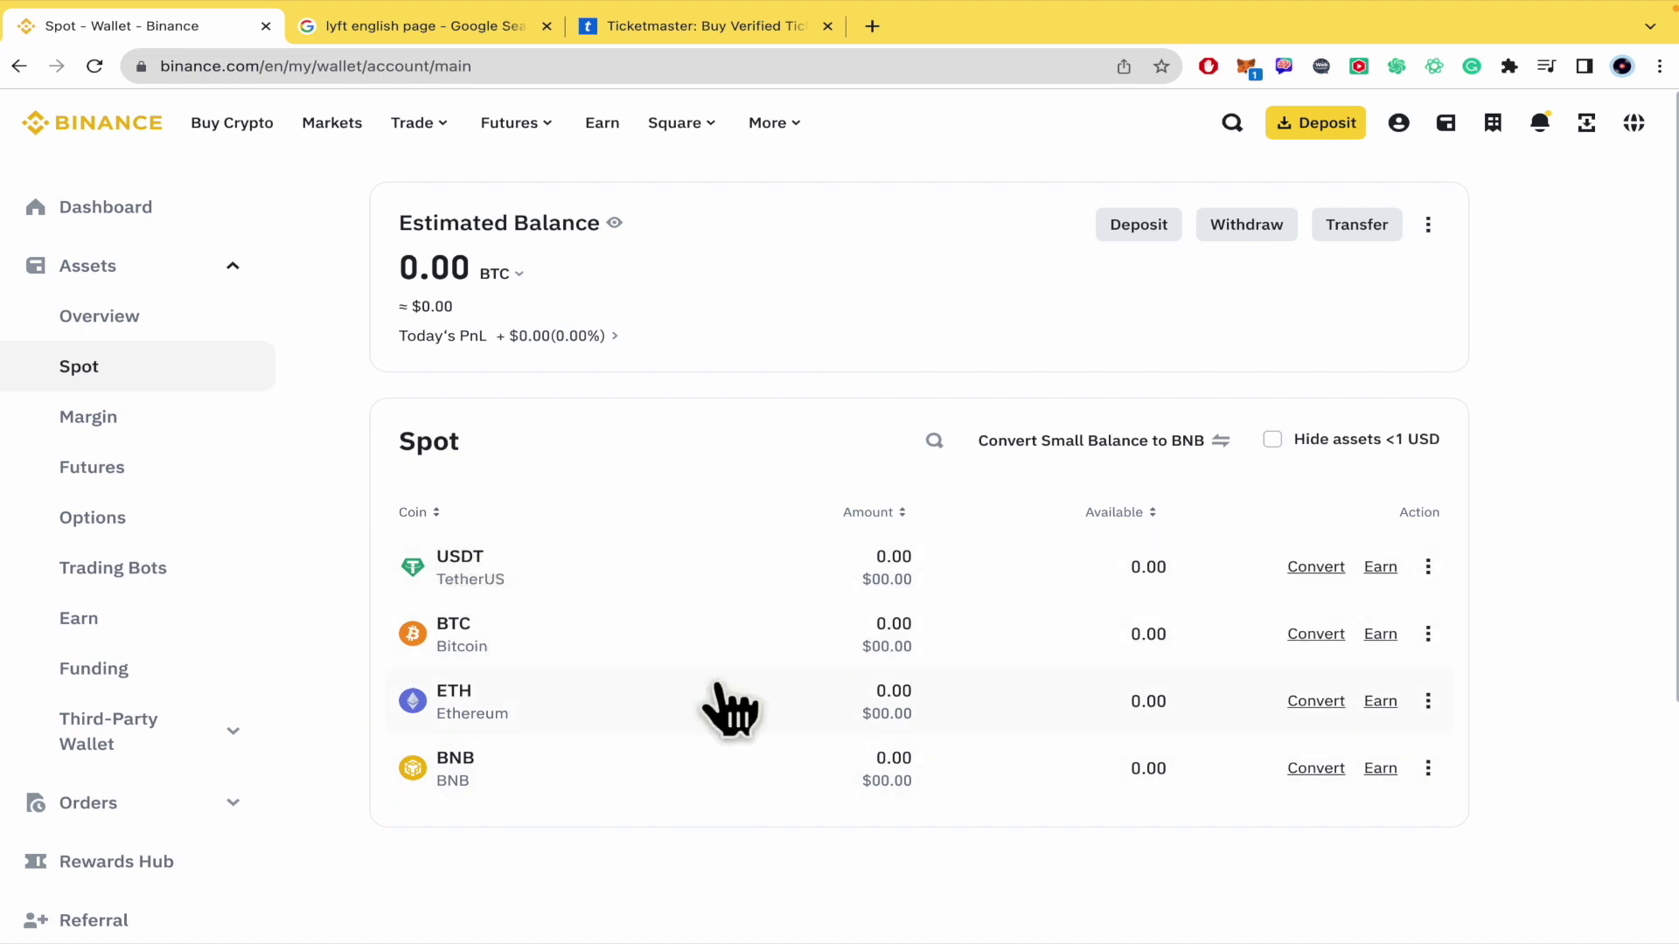
Step: Search the Spot coin list for 'ada', then clear the search so all coins show
mouse_move(934, 450)
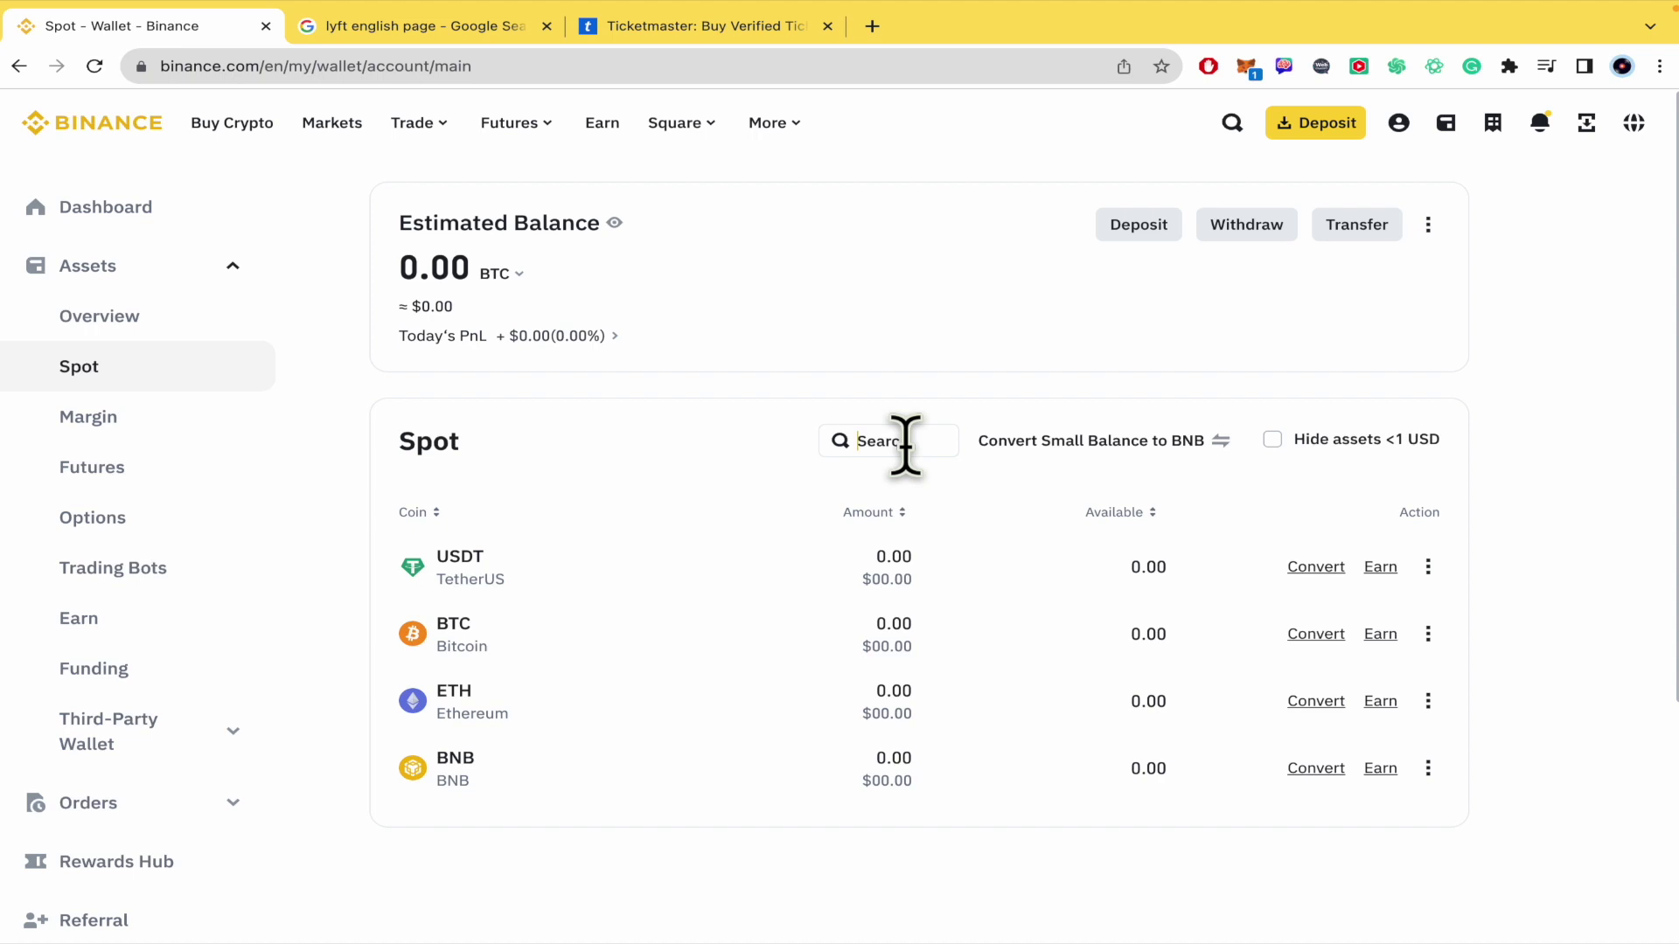
click(905, 446)
text(ada)
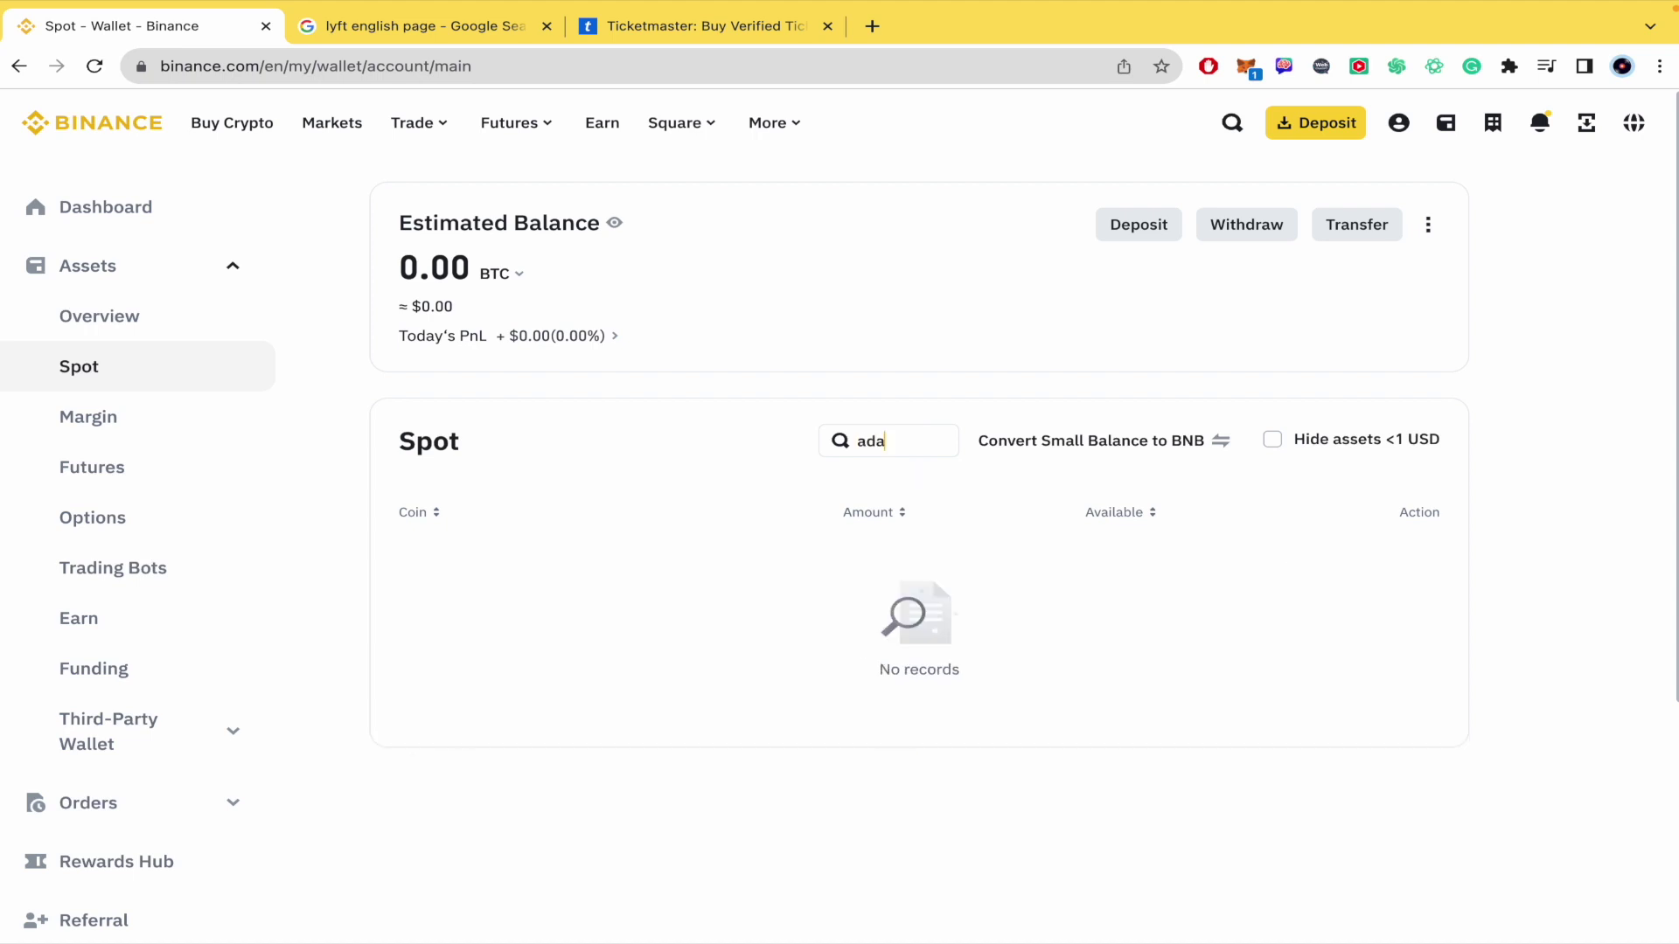
key(BackSpace)
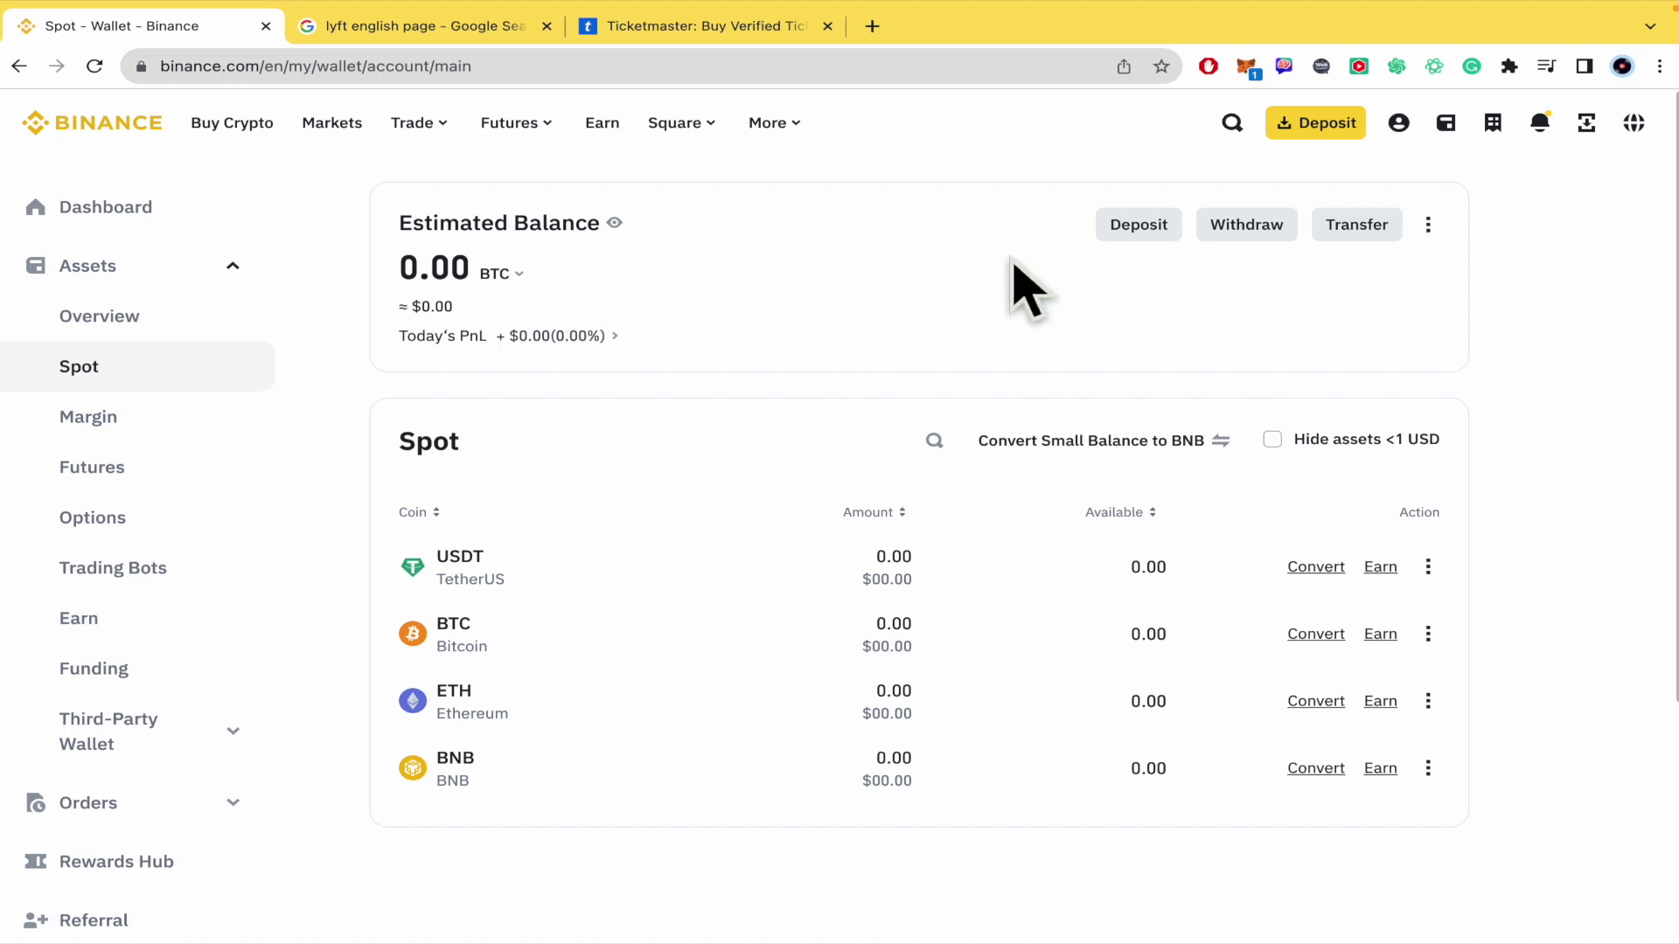
click(1251, 245)
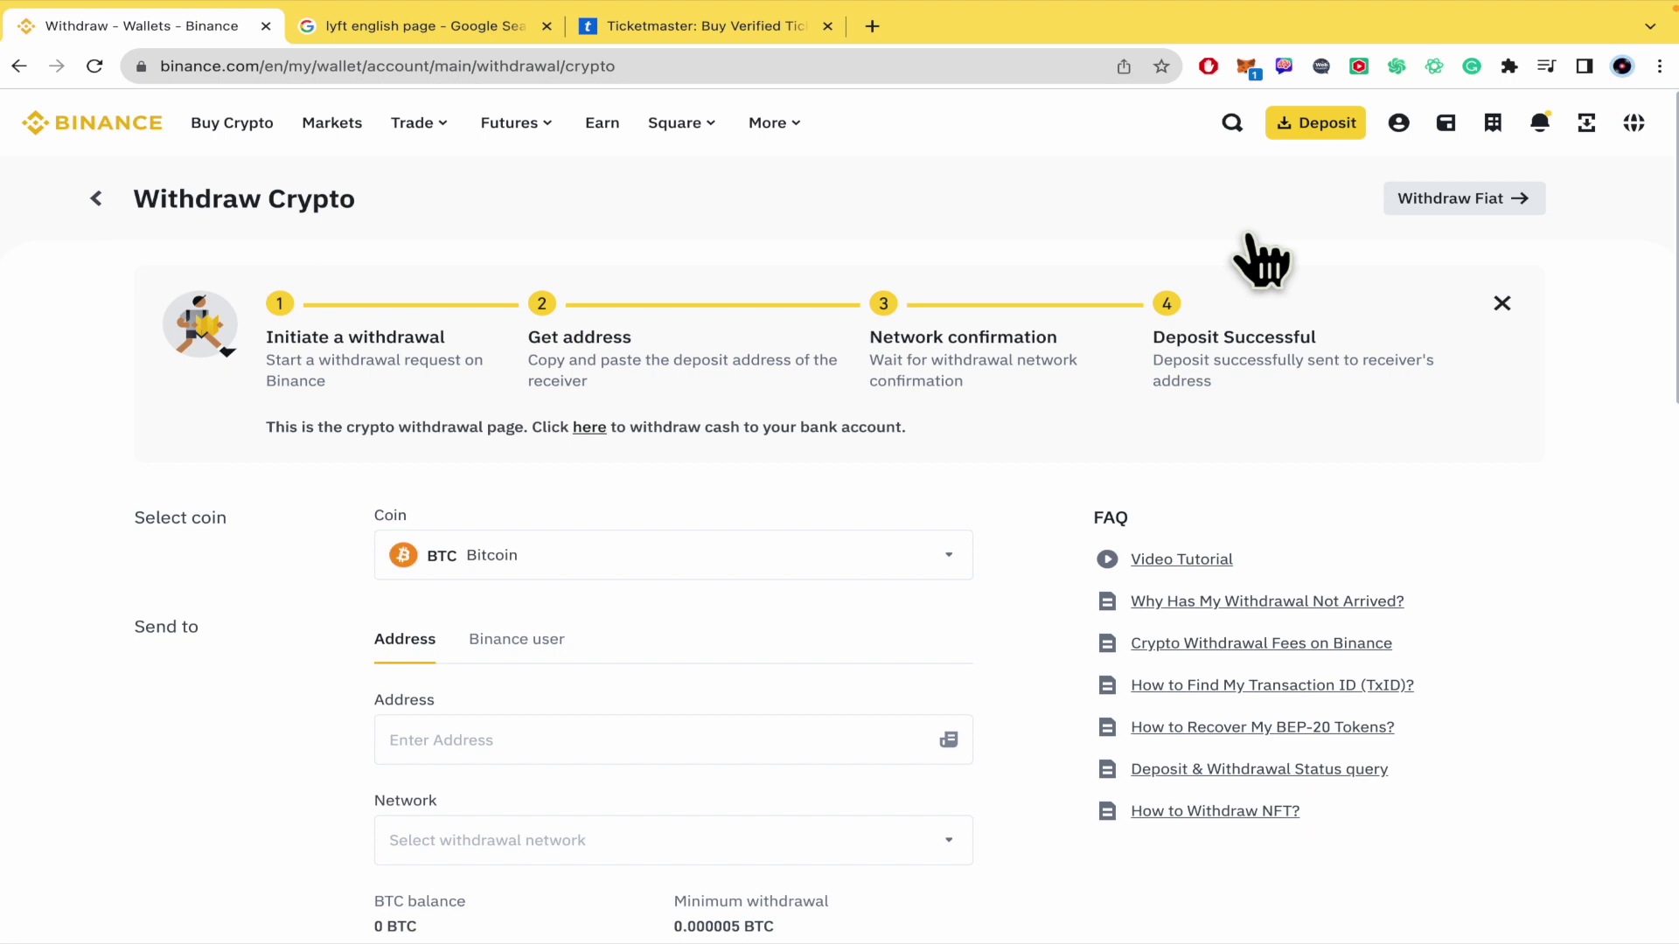
Step: Keep Bitcoin as the coin after searching 'ada' in the coin list, and focus the address field
scroll(1020, 655, down, 2)
click(930, 341)
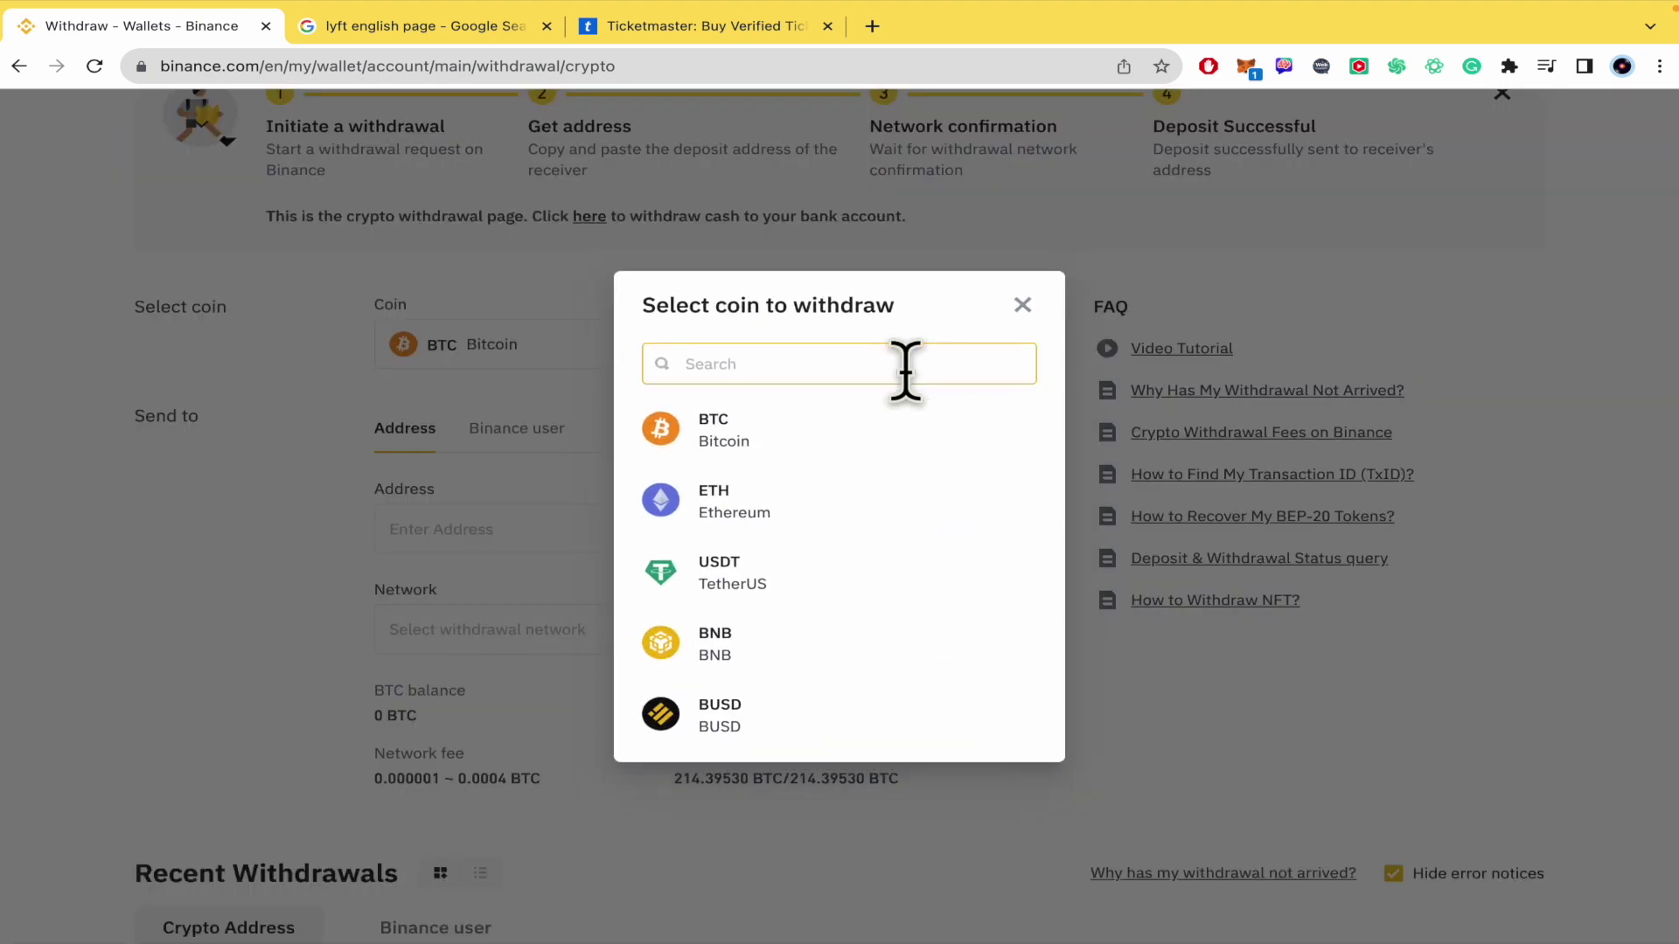
text(ada)
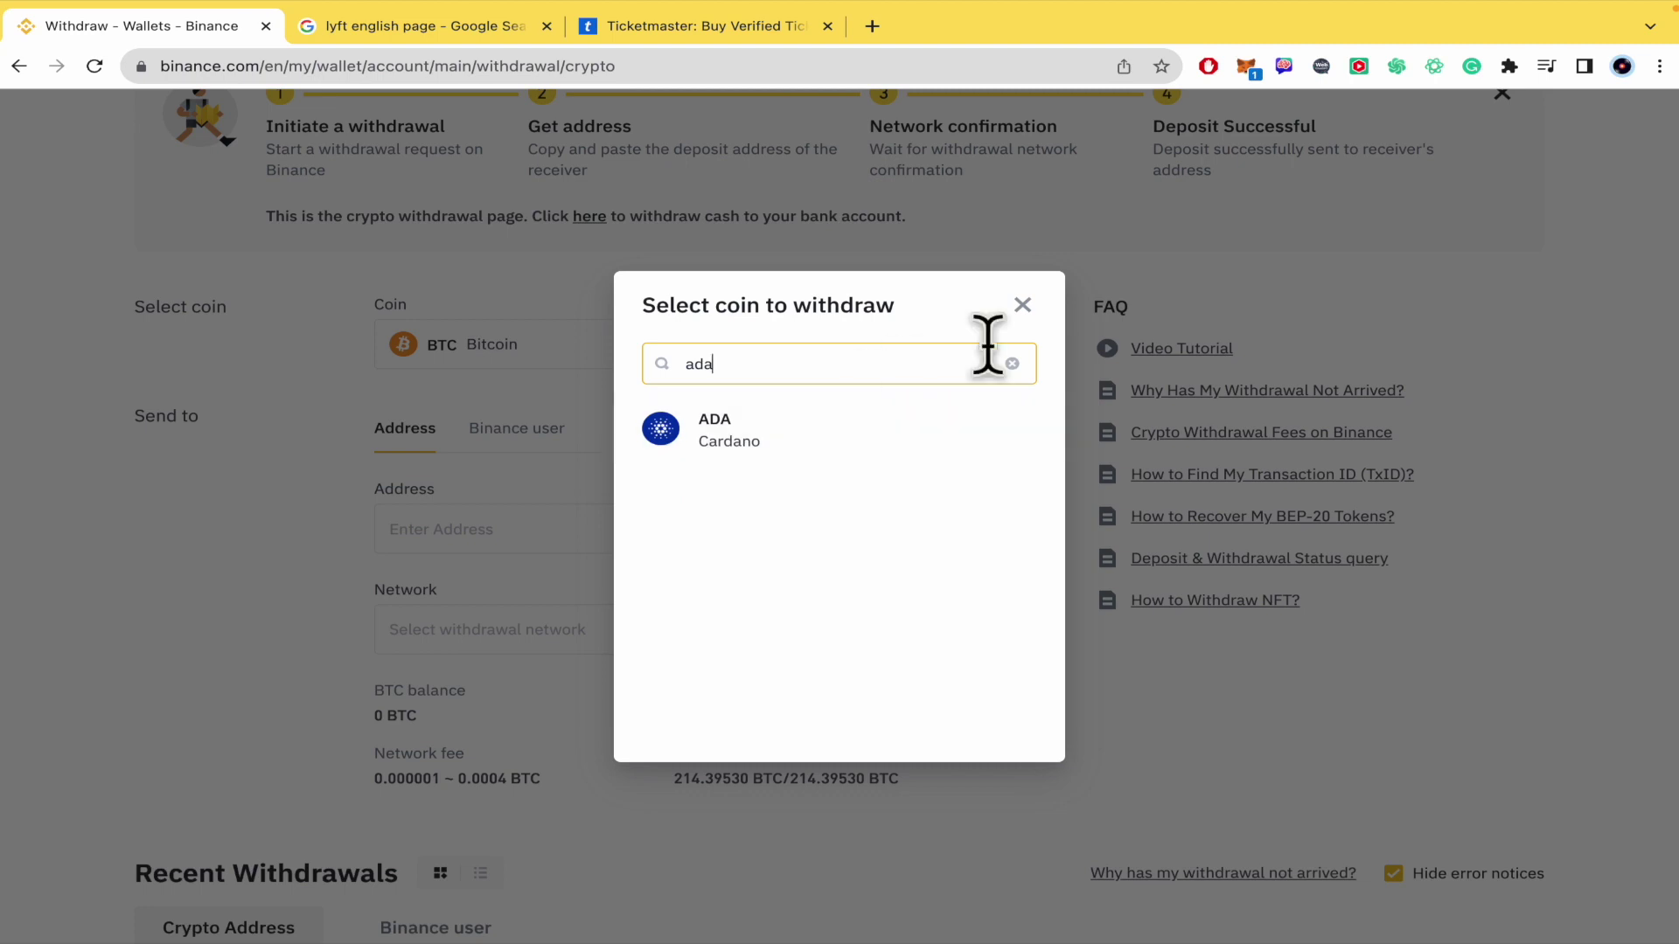
click(1022, 305)
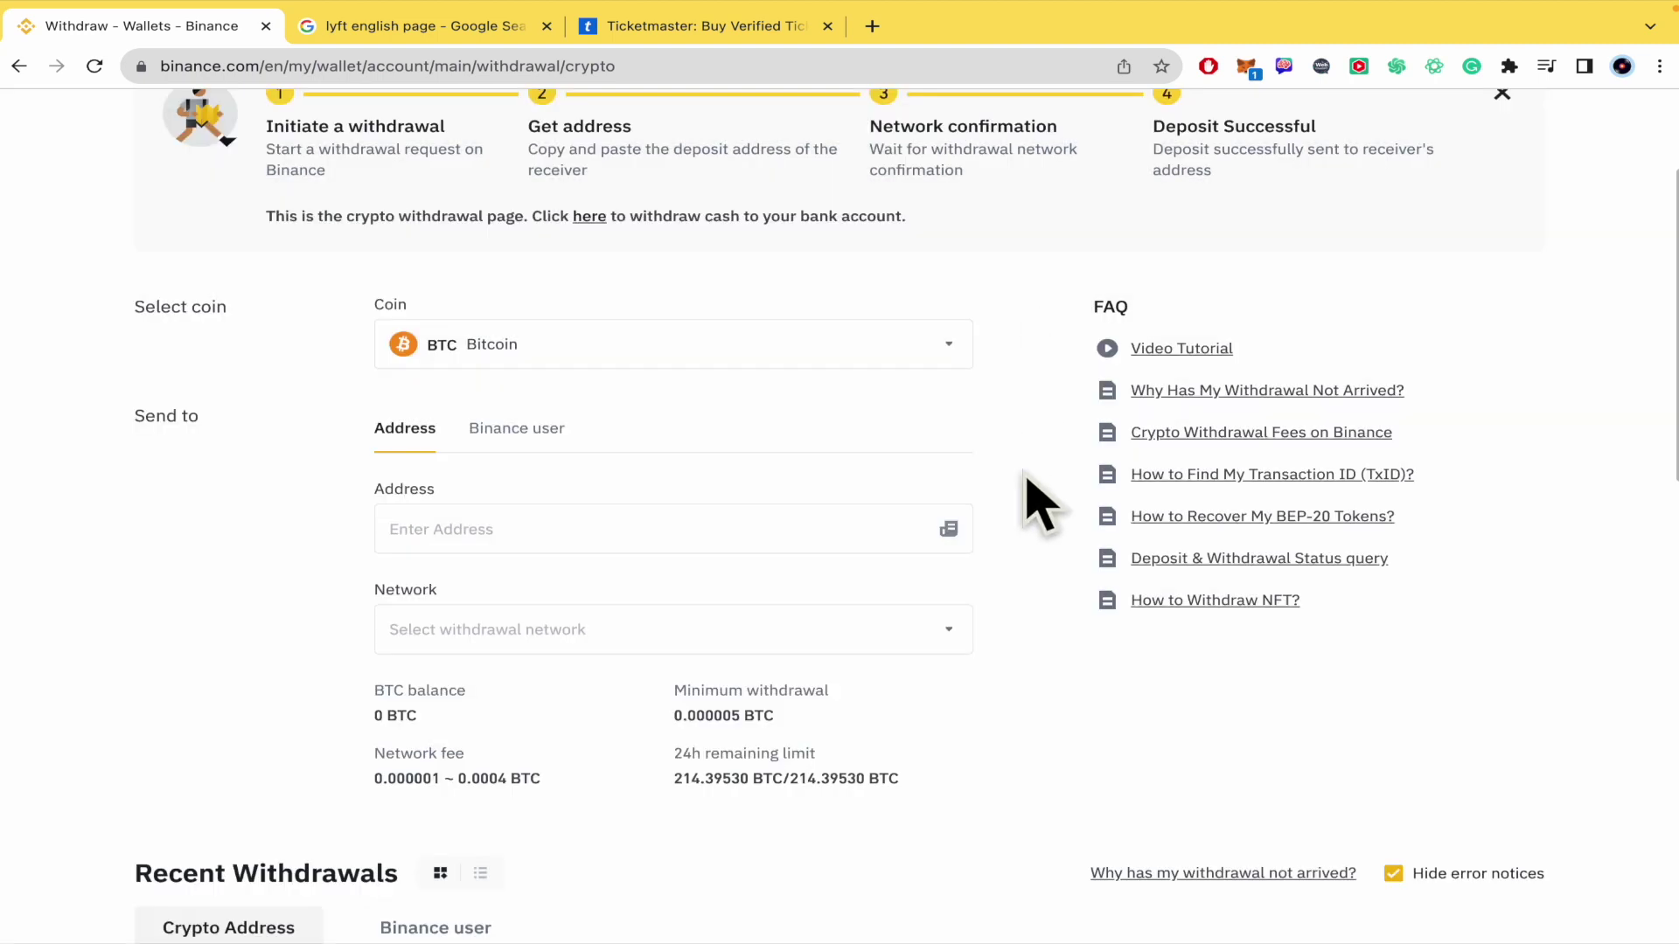
scroll(1028, 478, down, 1)
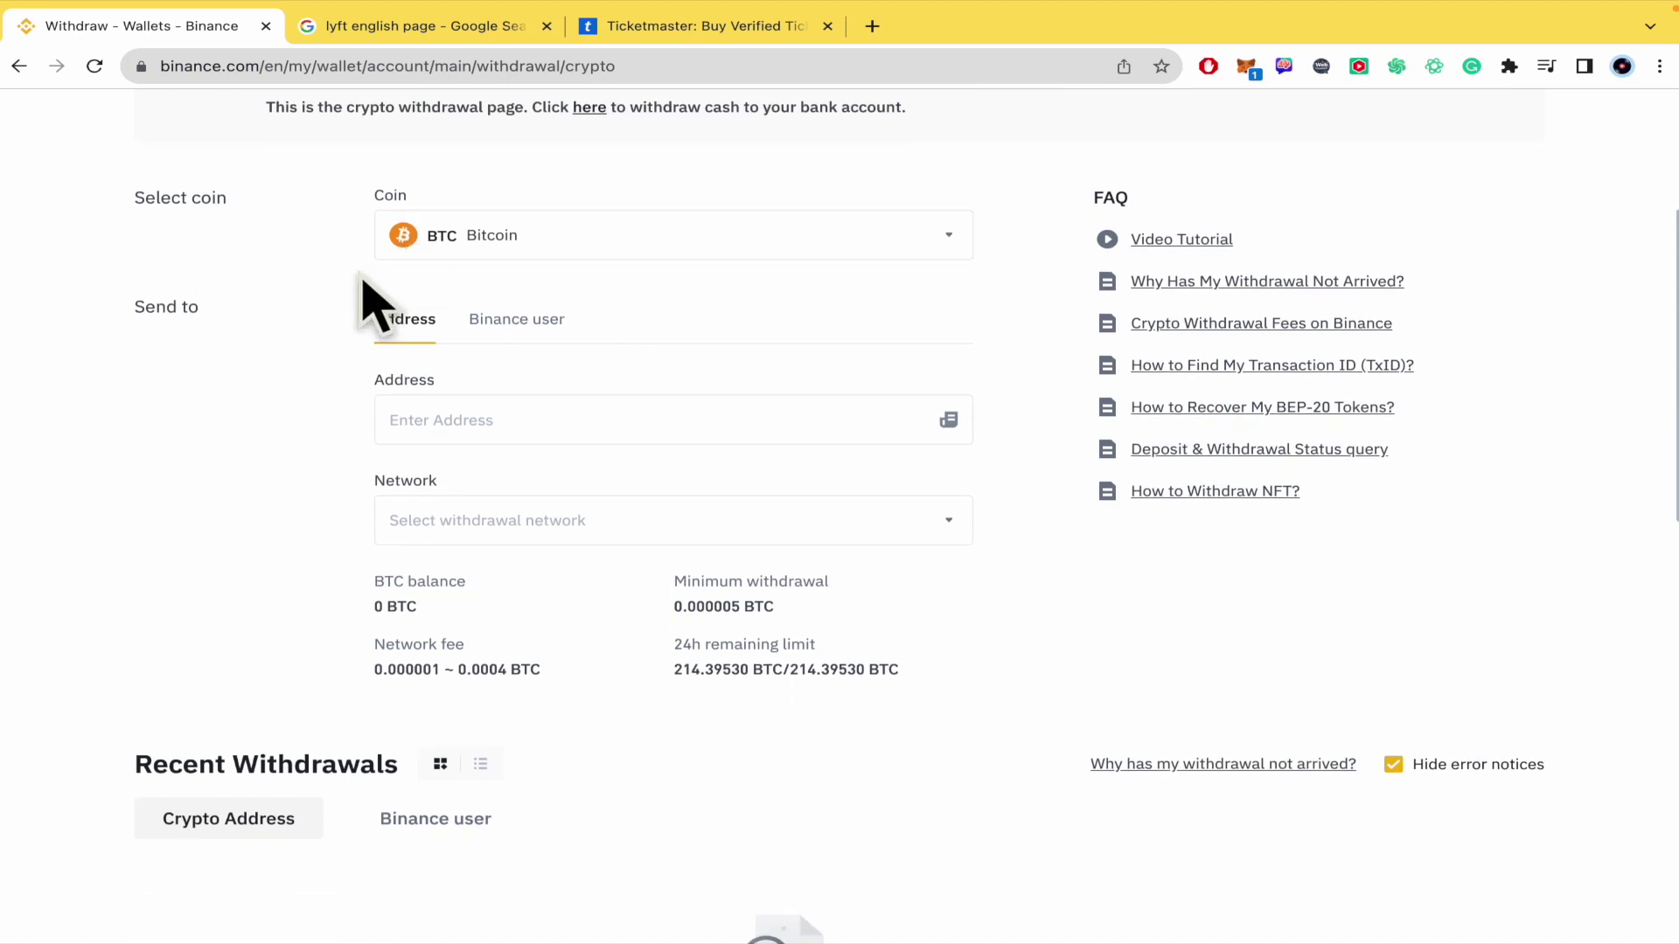
scroll(338, 375, down, 1)
click(508, 359)
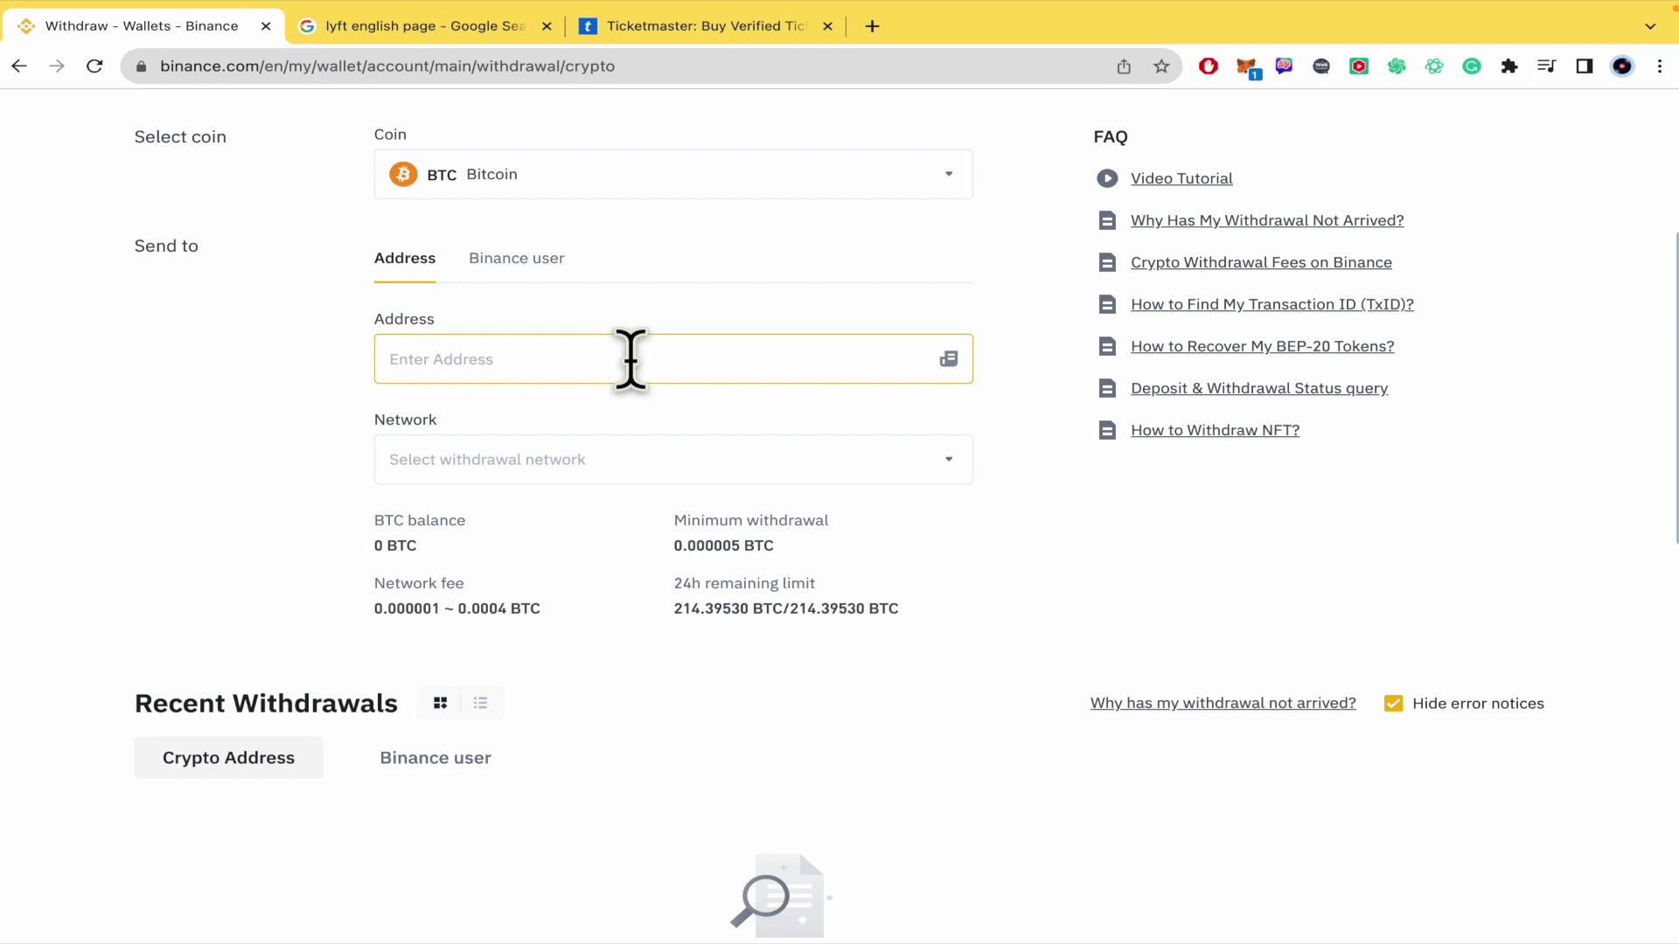
scroll(349, 512, up, 1)
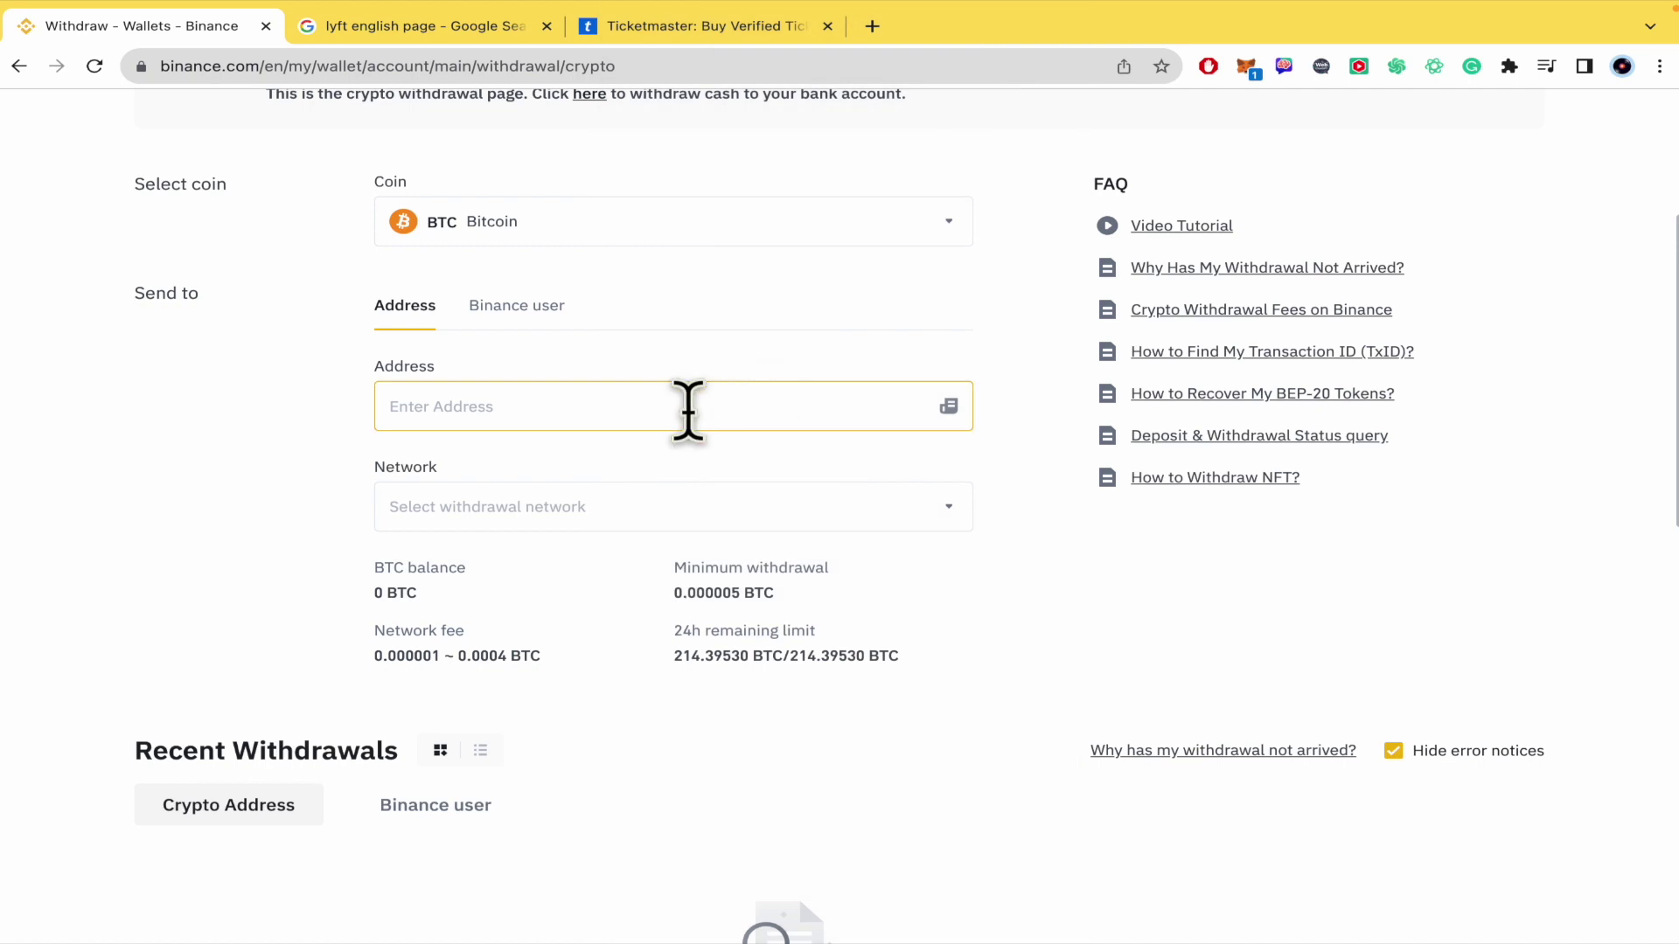
Step: Paste the copied BTC deposit address and confirm BTC Bitcoin is the matched network
click(688, 409)
text(3D2YH49u4uVz7bwAoPuyLtebqdqYVC5KTf)
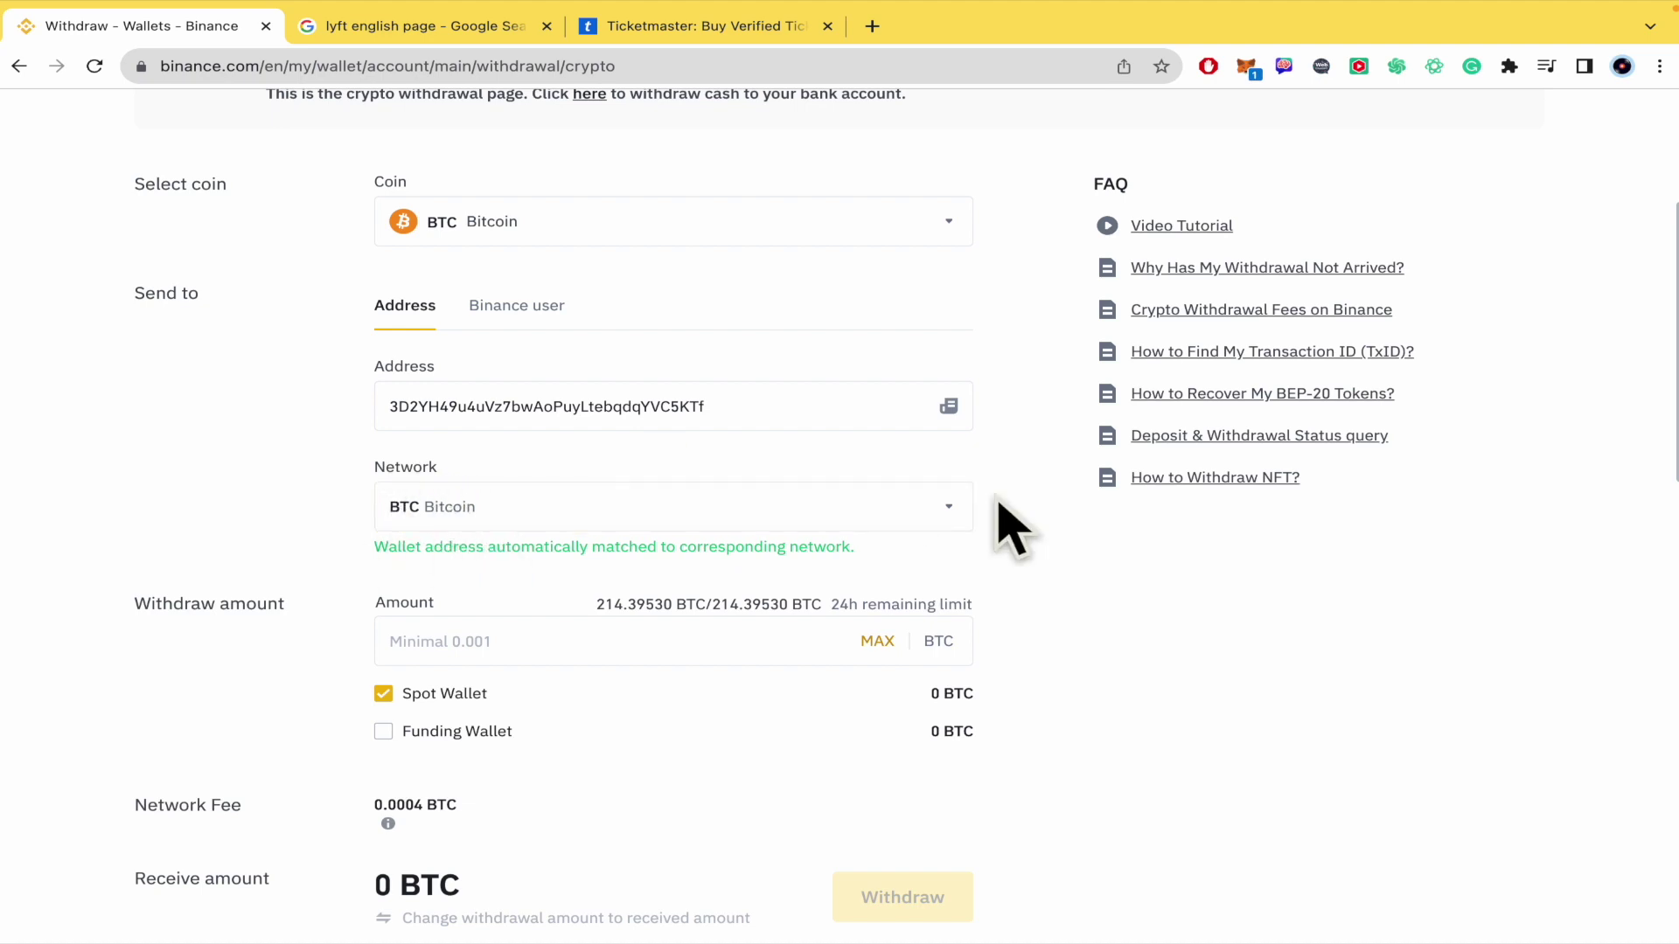
click(952, 505)
scroll(997, 621, down, 3)
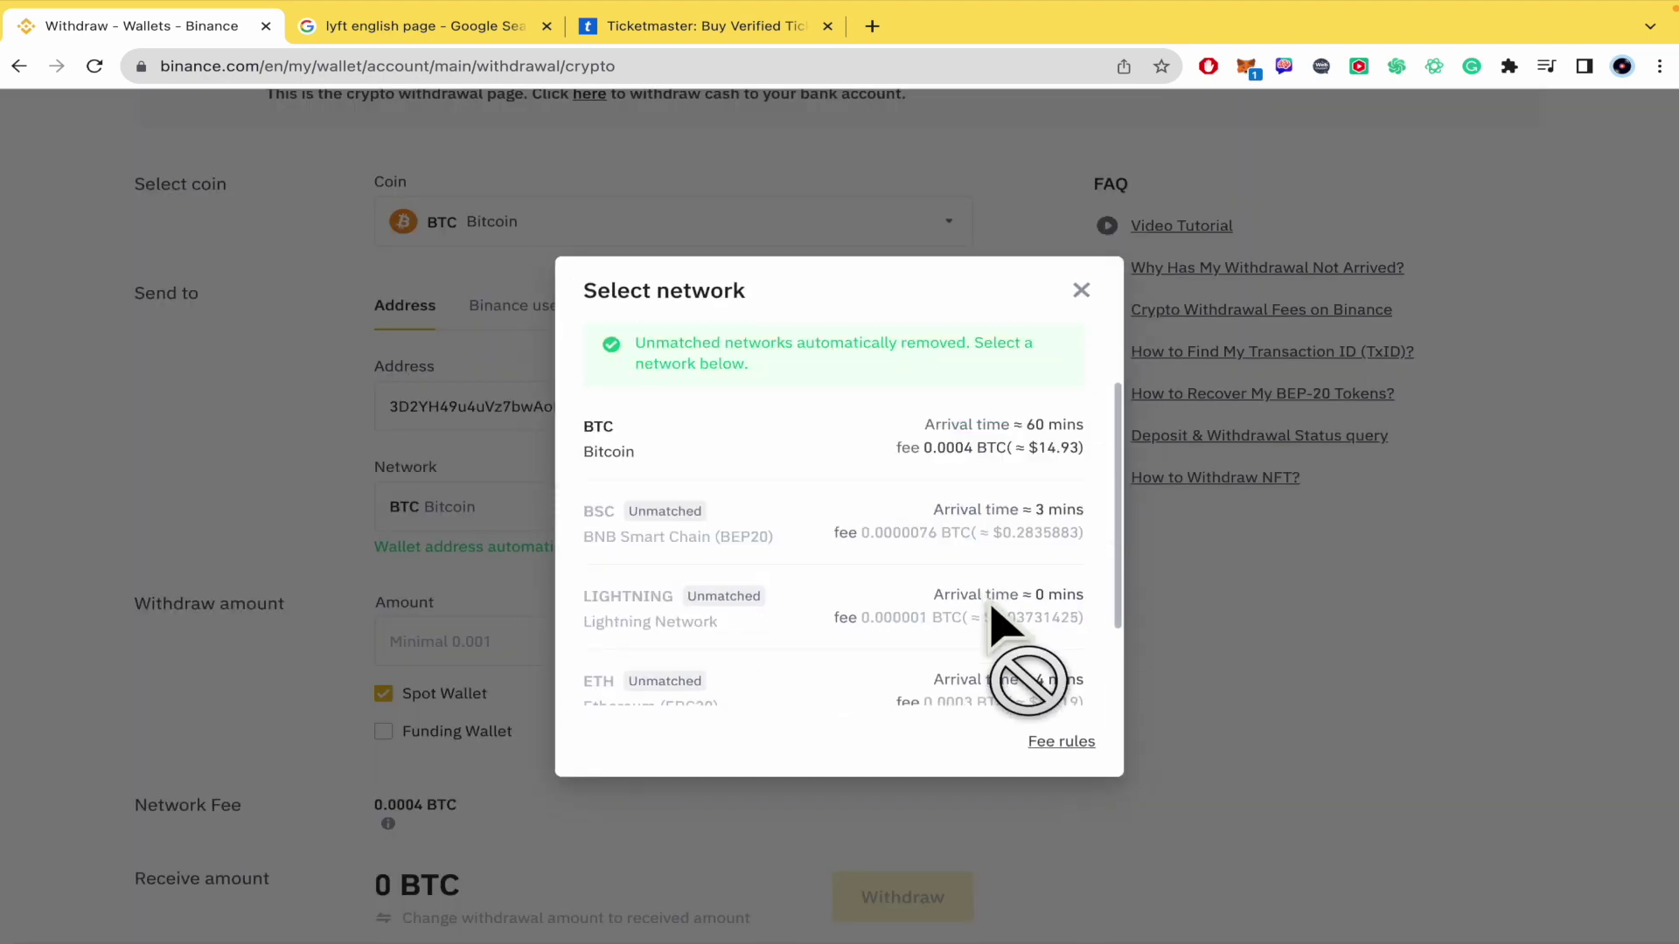
scroll(995, 610, up, 3)
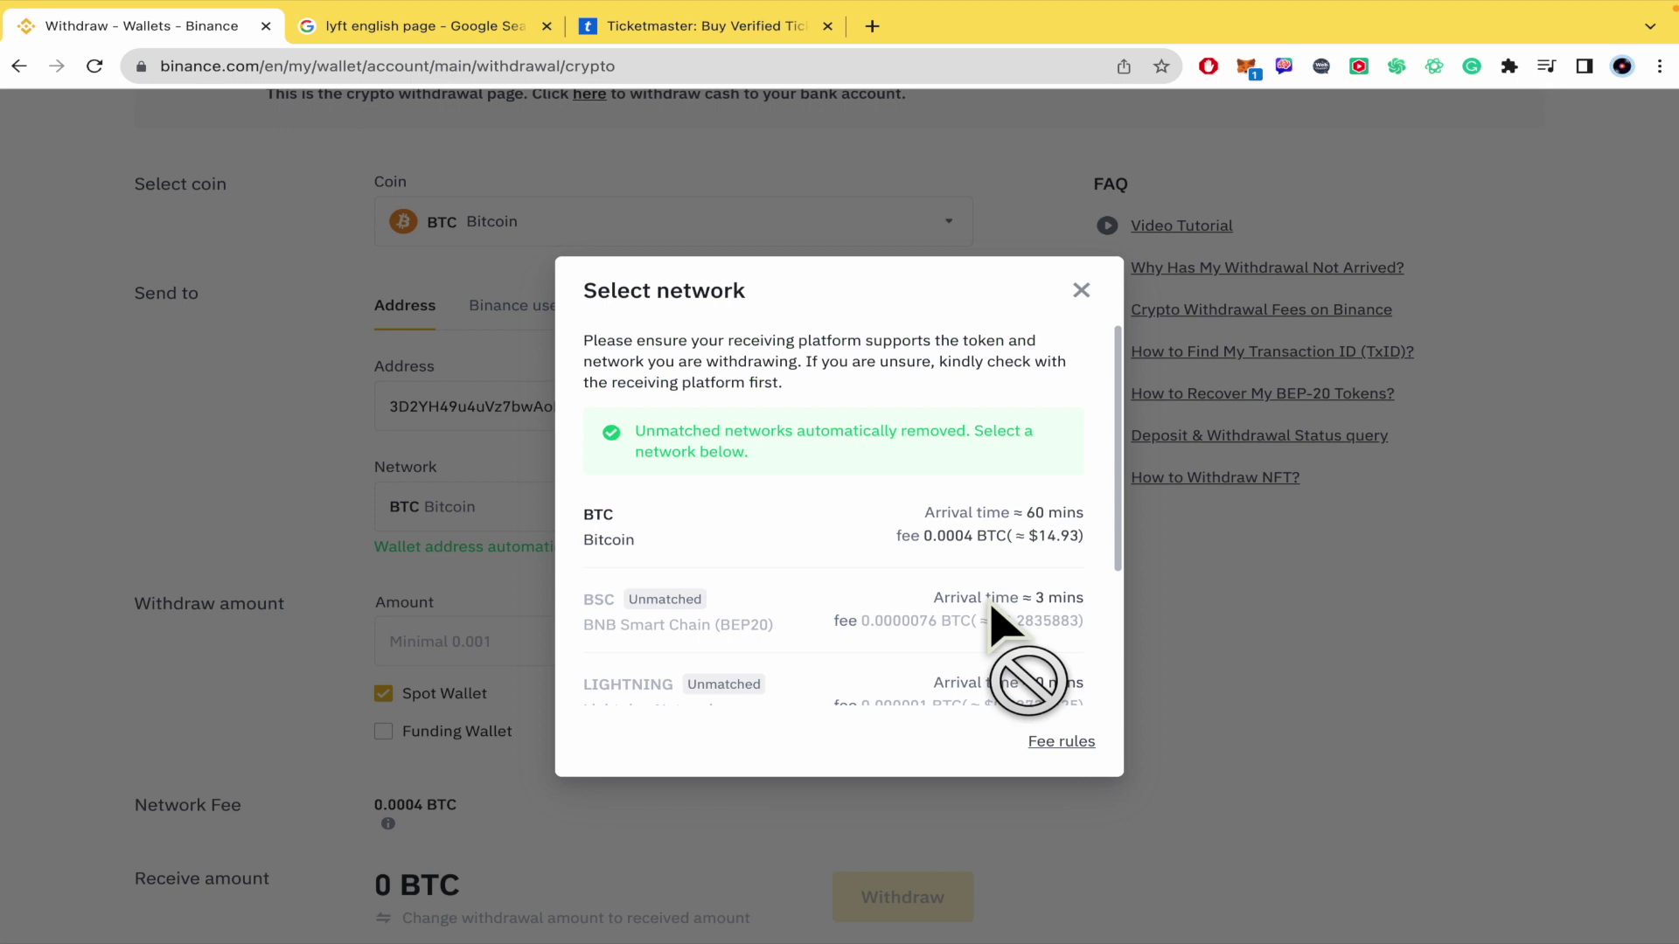
scroll(830, 630, down, 3)
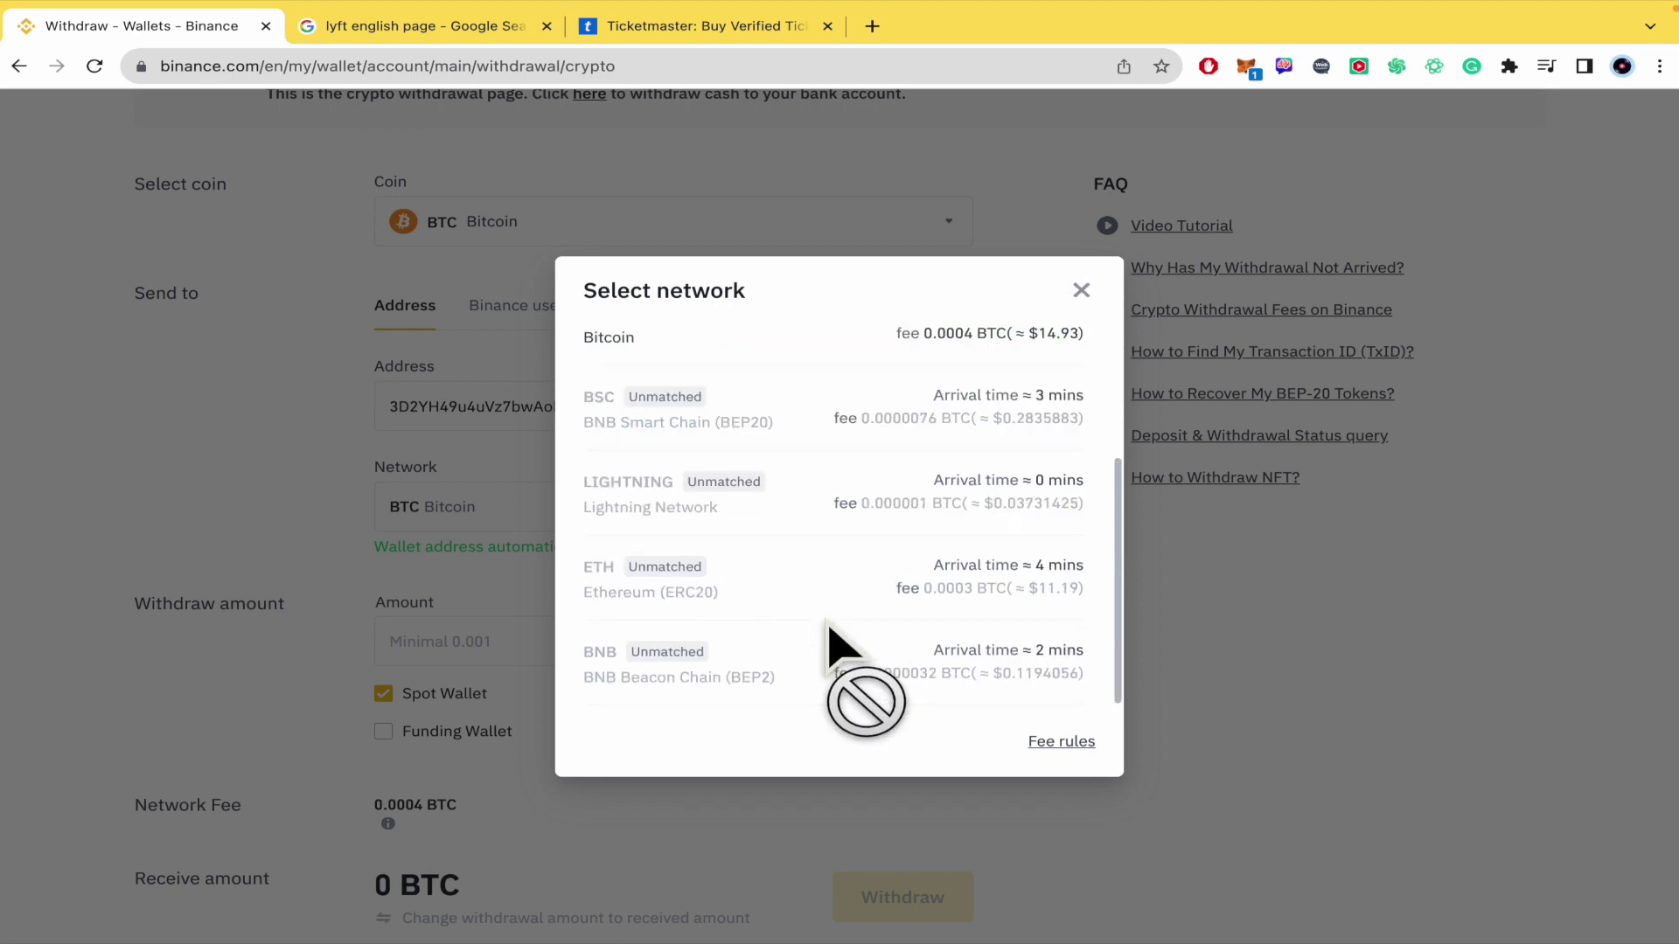
scroll(842, 647, up, 3)
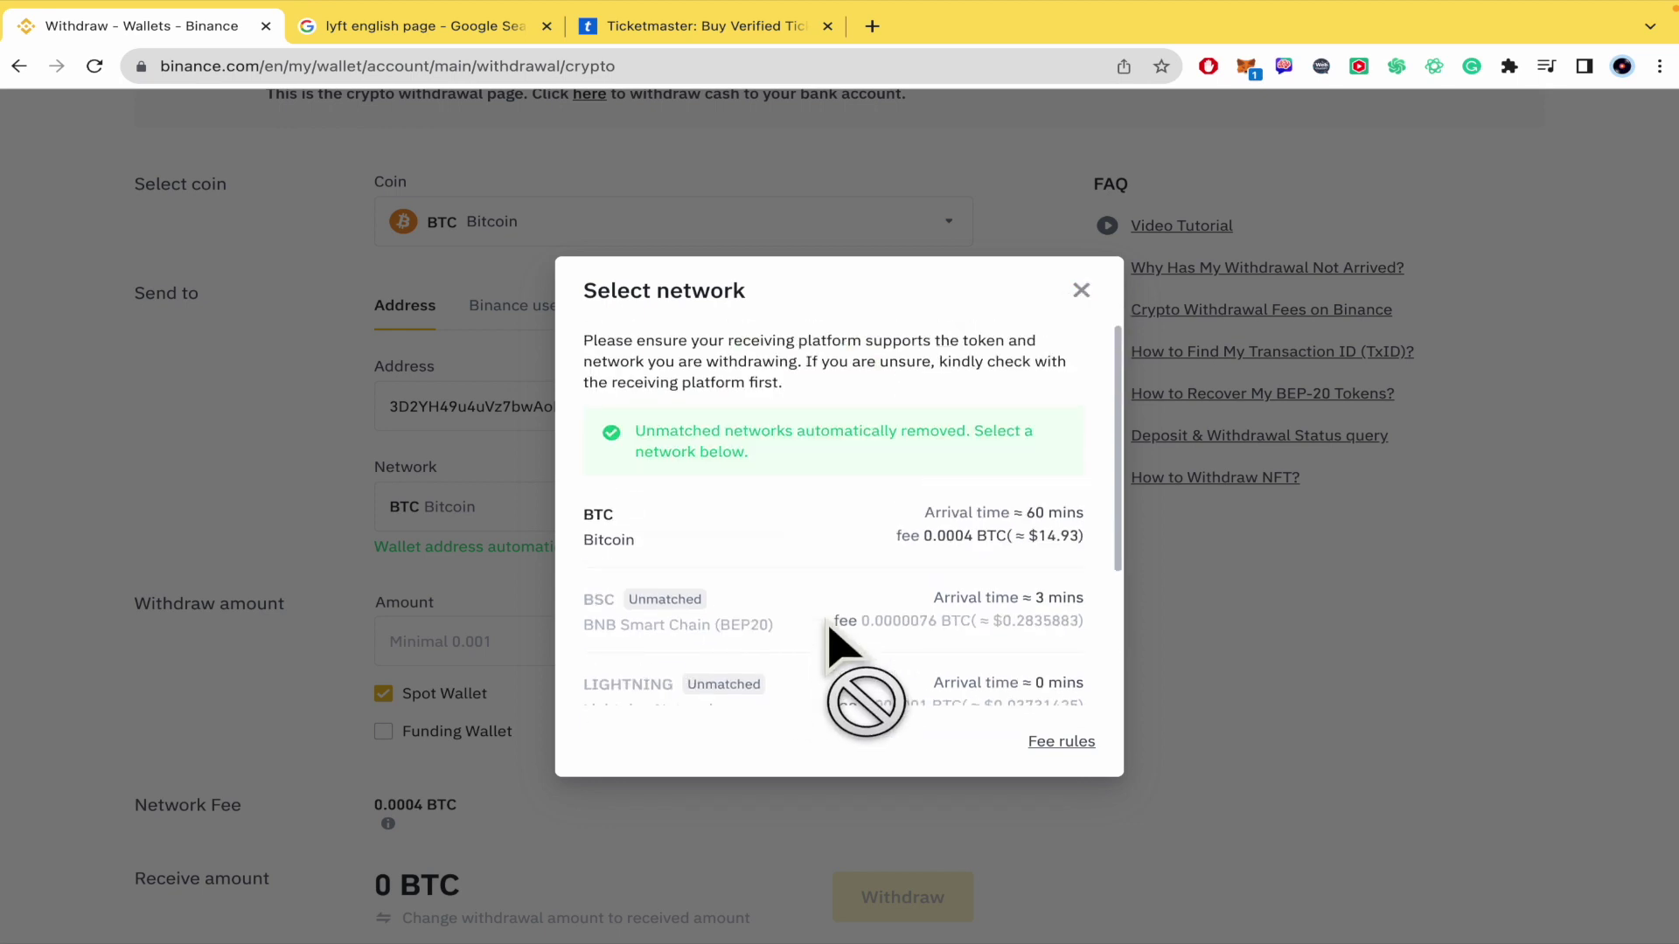
scroll(842, 656, down, 3)
scroll(866, 612, up, 3)
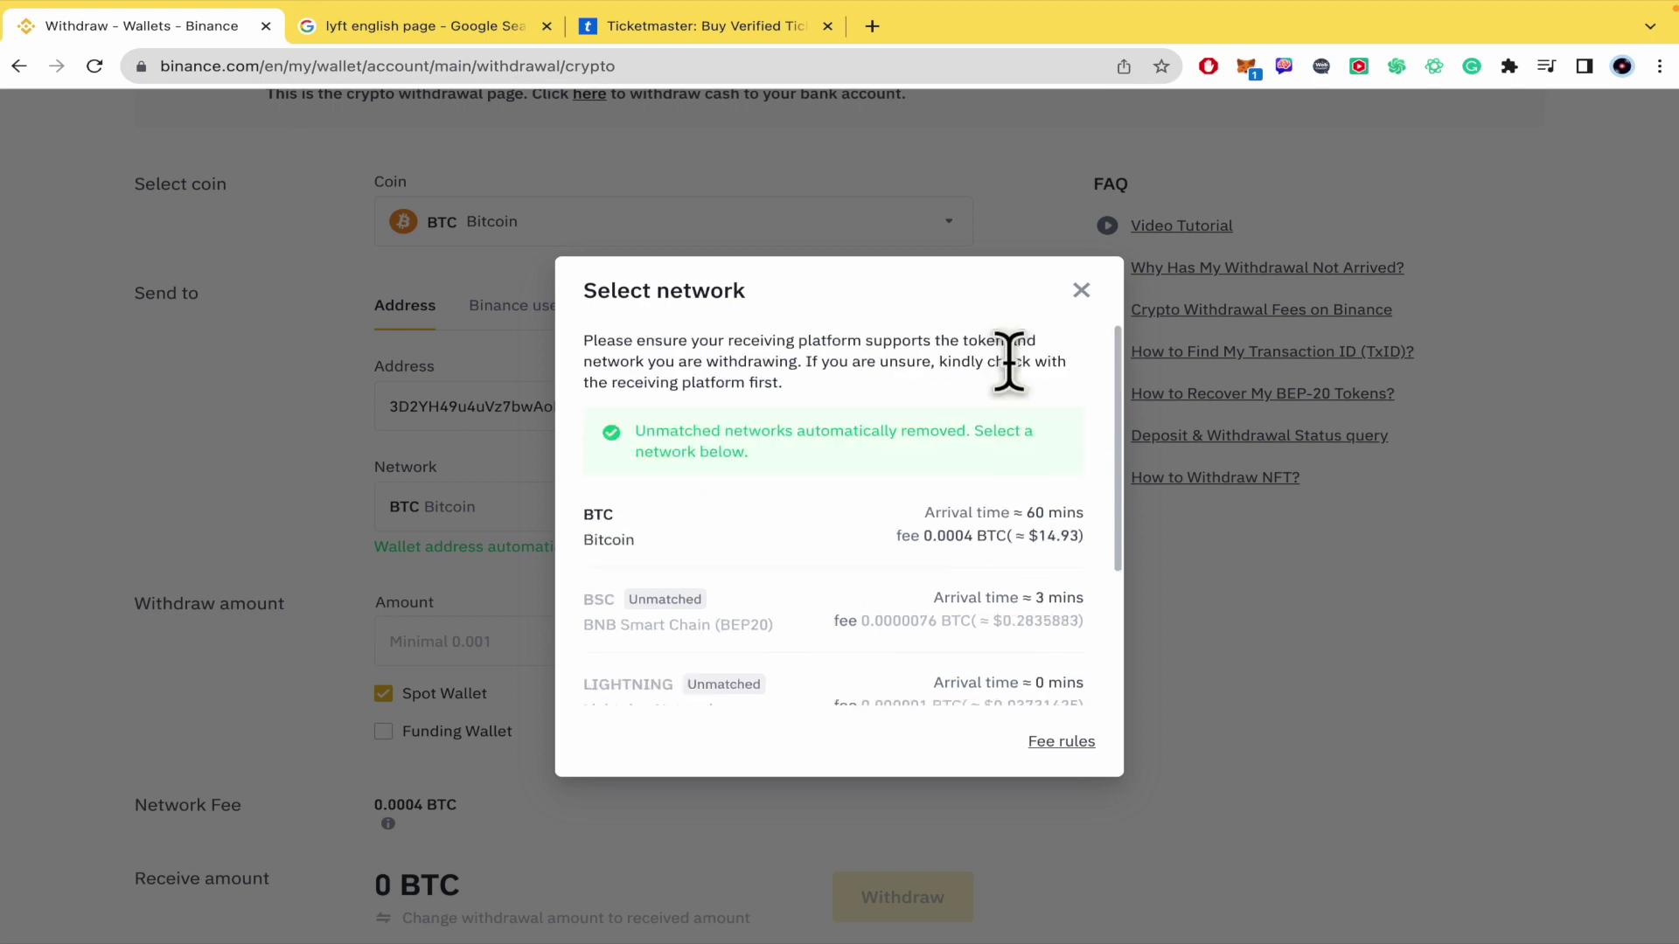
click(1082, 292)
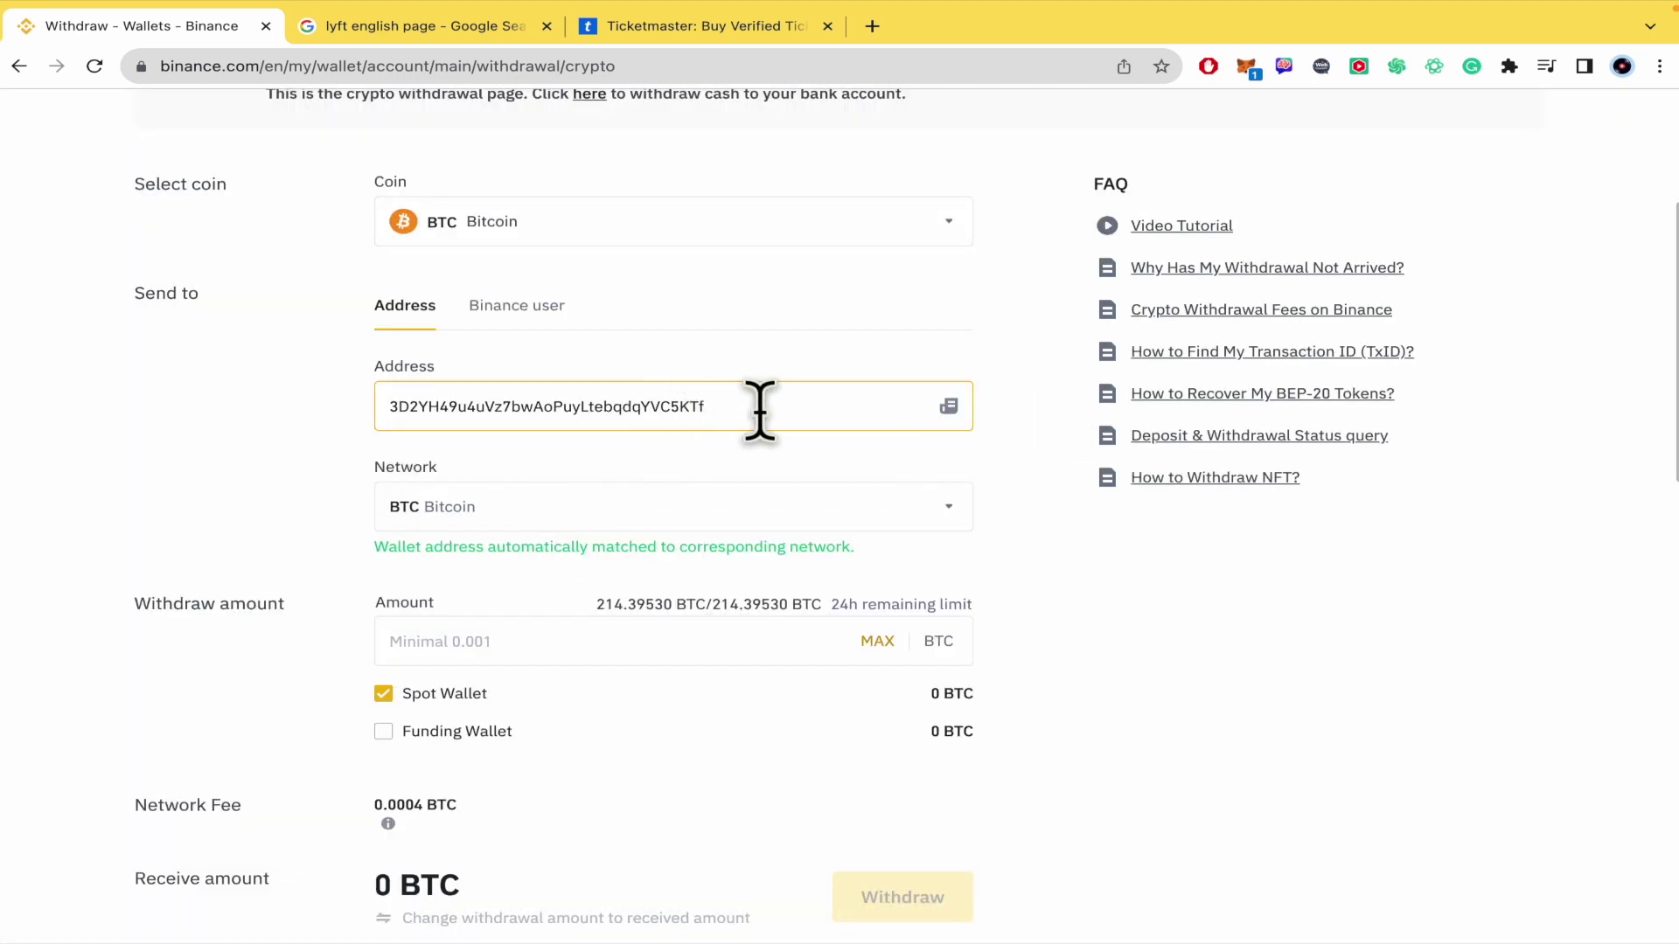
drag(759, 405, 350, 420)
click(314, 450)
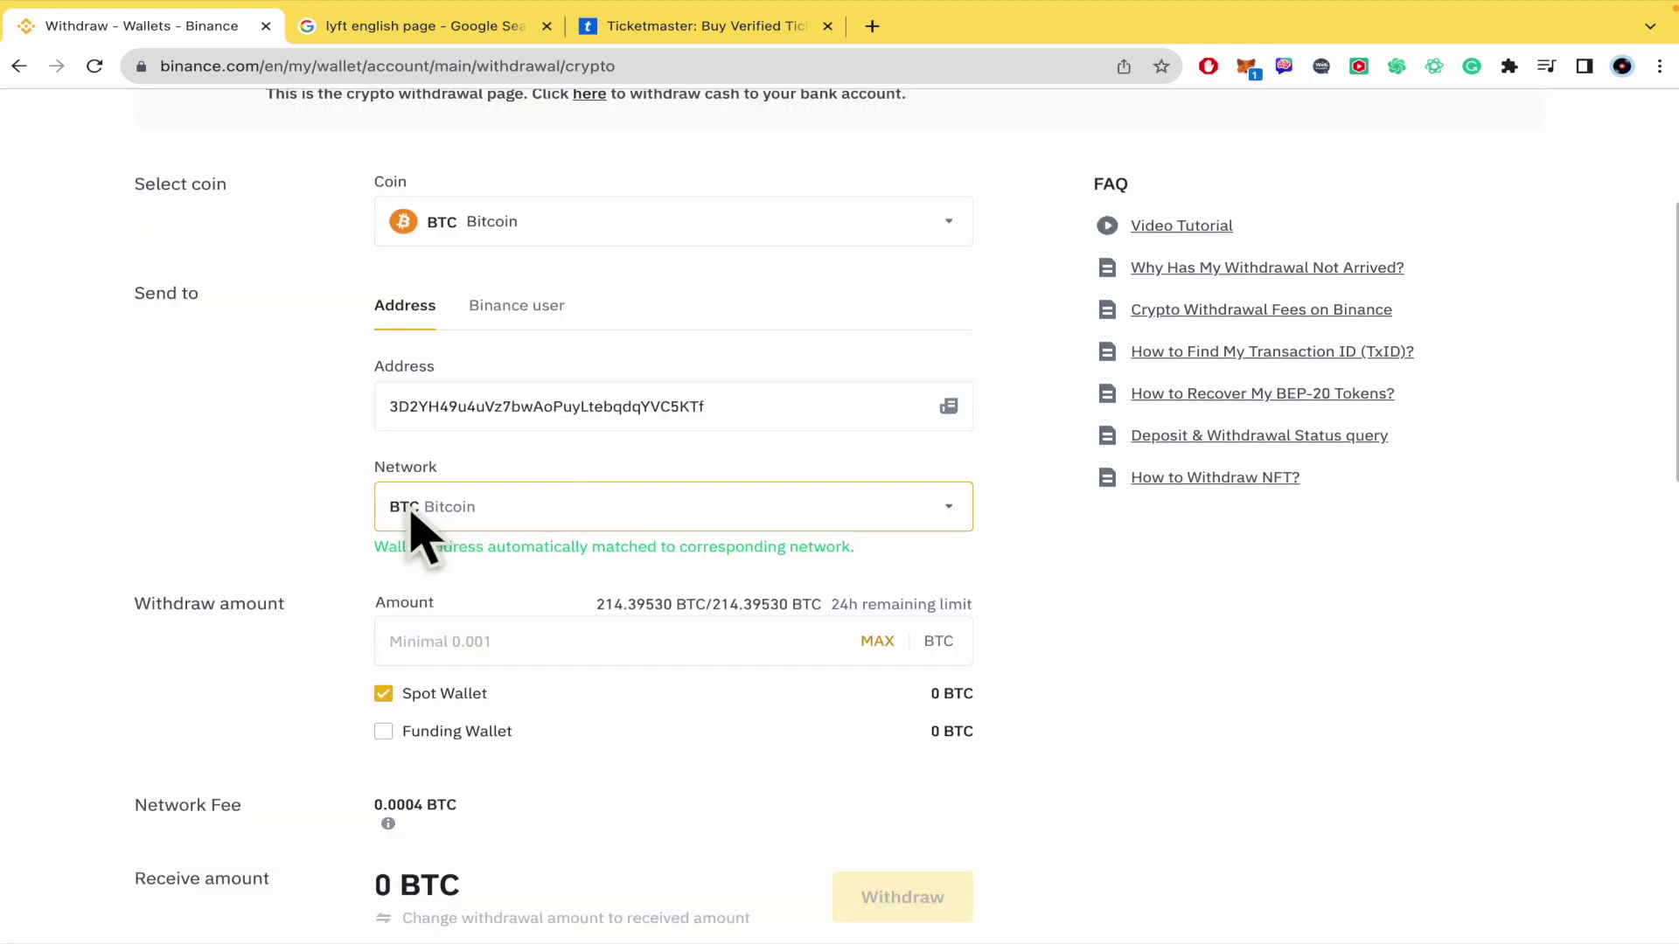
Step: Enter 0.0004 BTC as the withdrawal amount and check the 0.0004 BTC network fee
scroll(278, 516, down, 3)
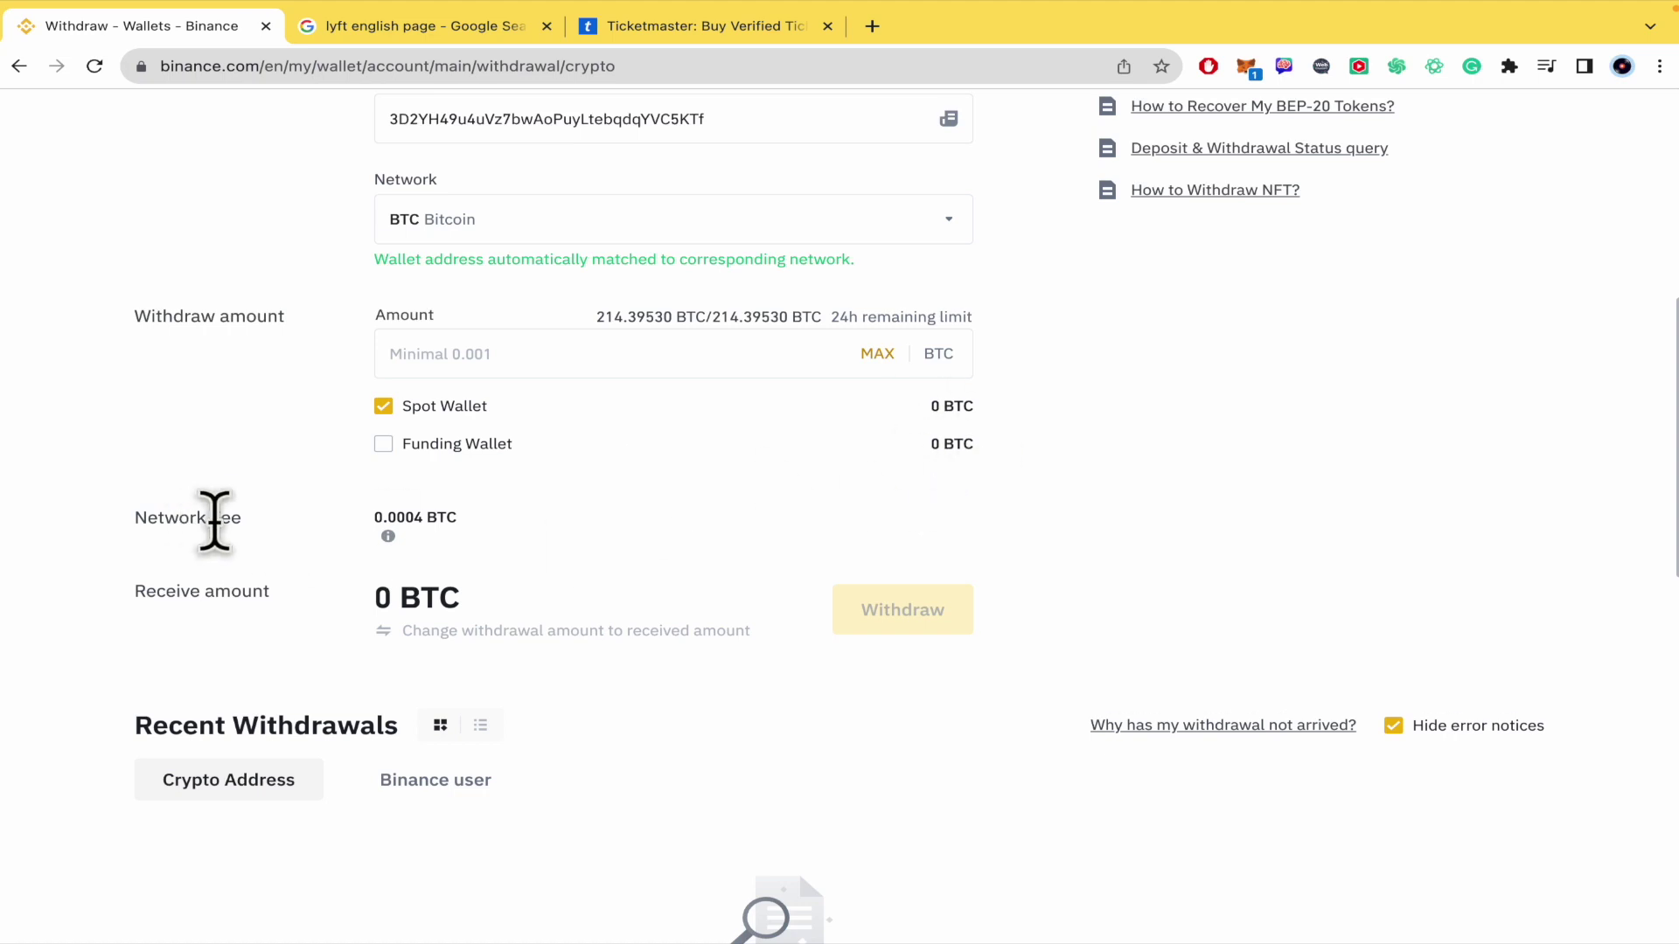
click(488, 354)
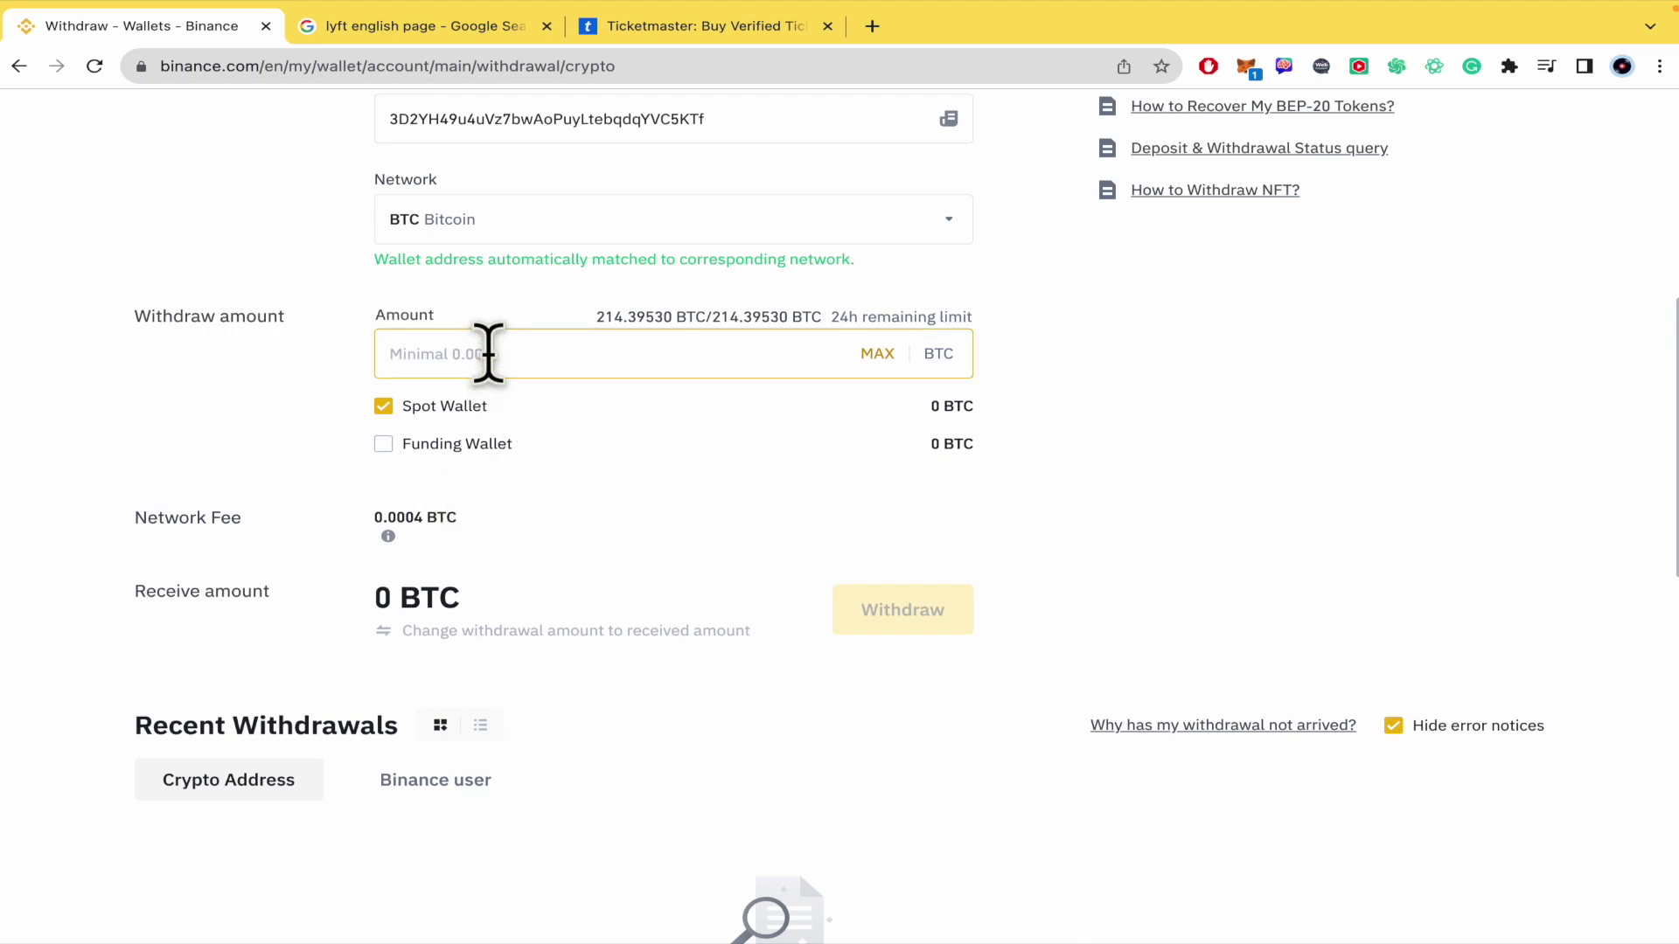
text(0.0004)
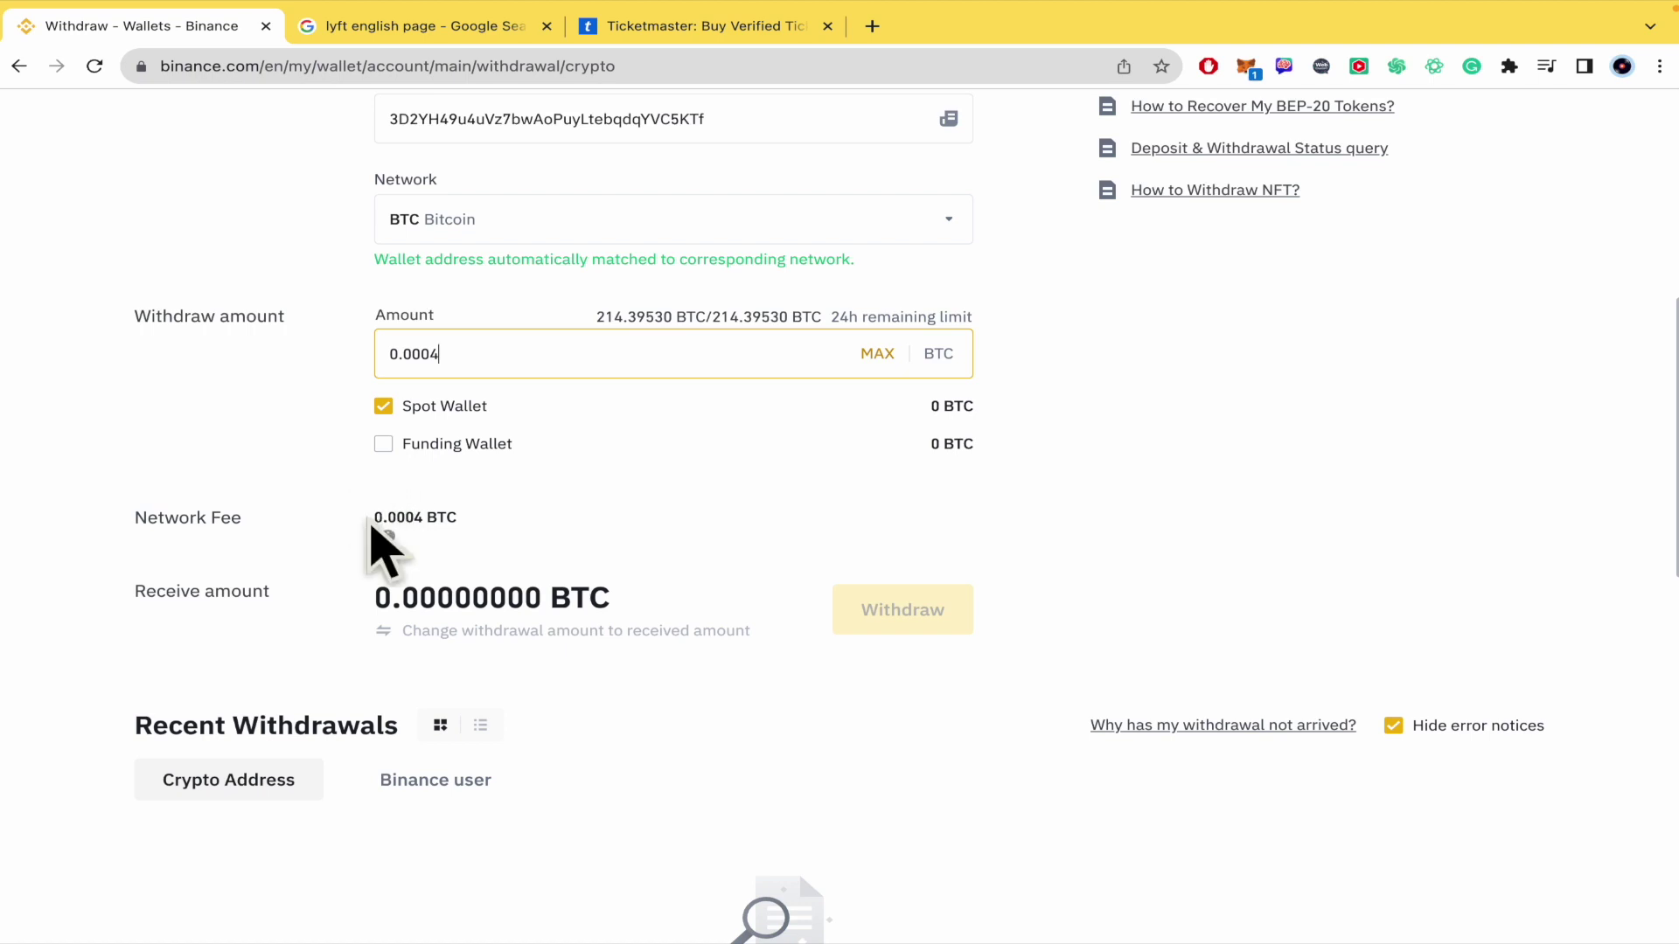
drag(371, 525, 474, 535)
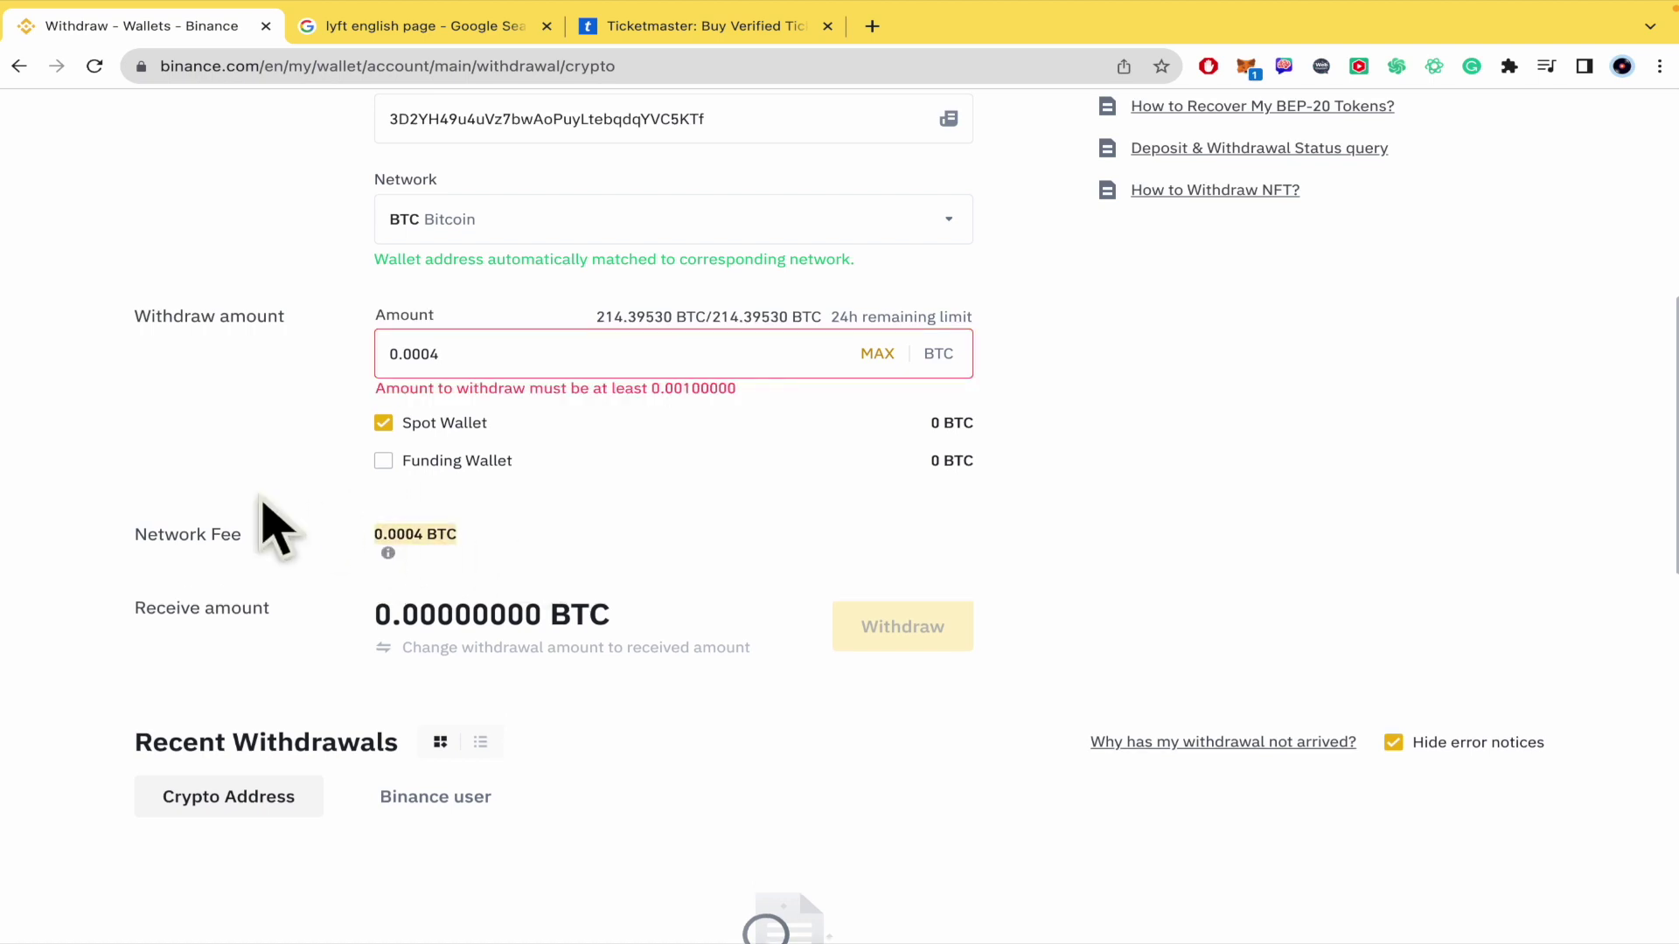
scroll(86, 572, down, 2)
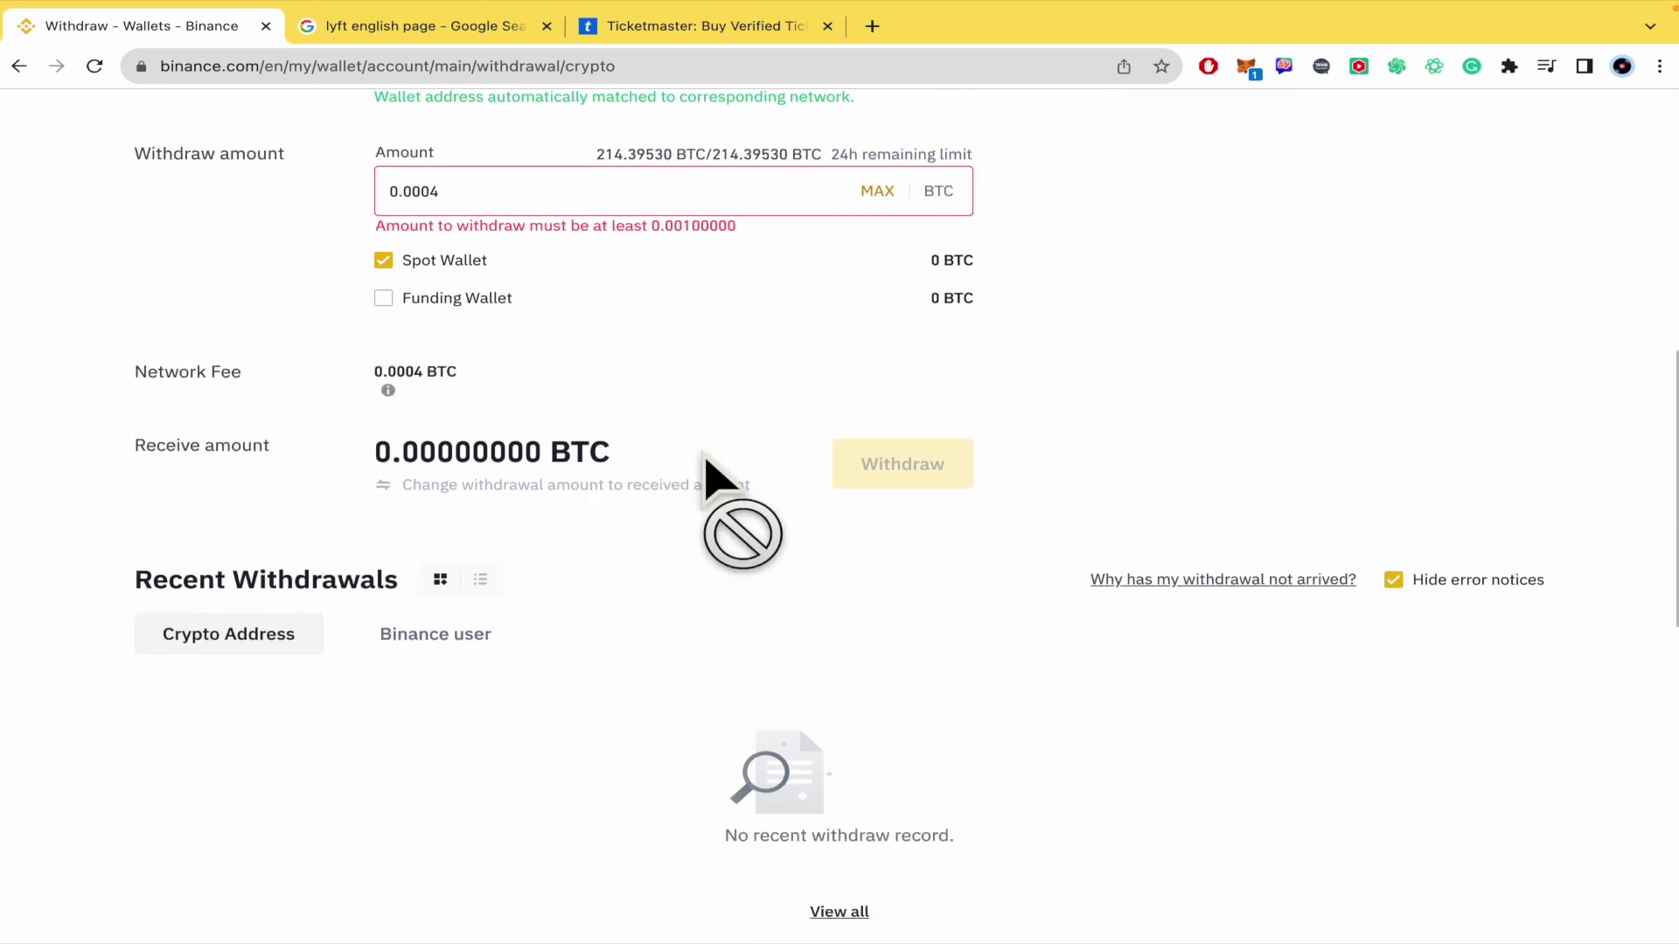
scroll(775, 469, up, 2)
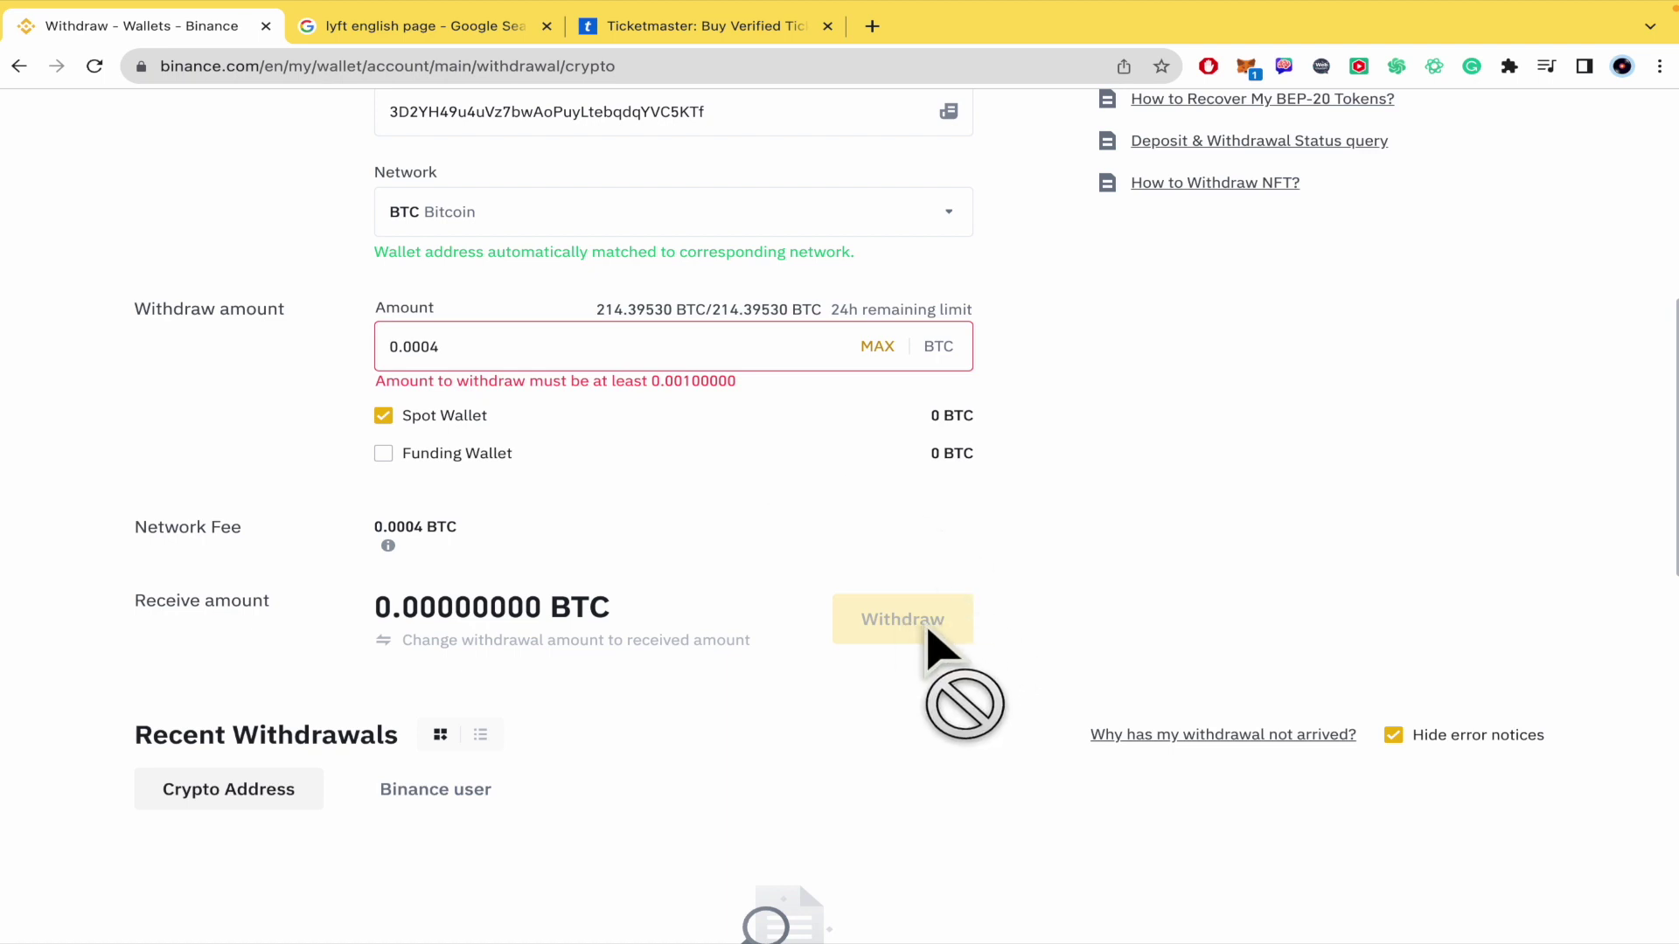